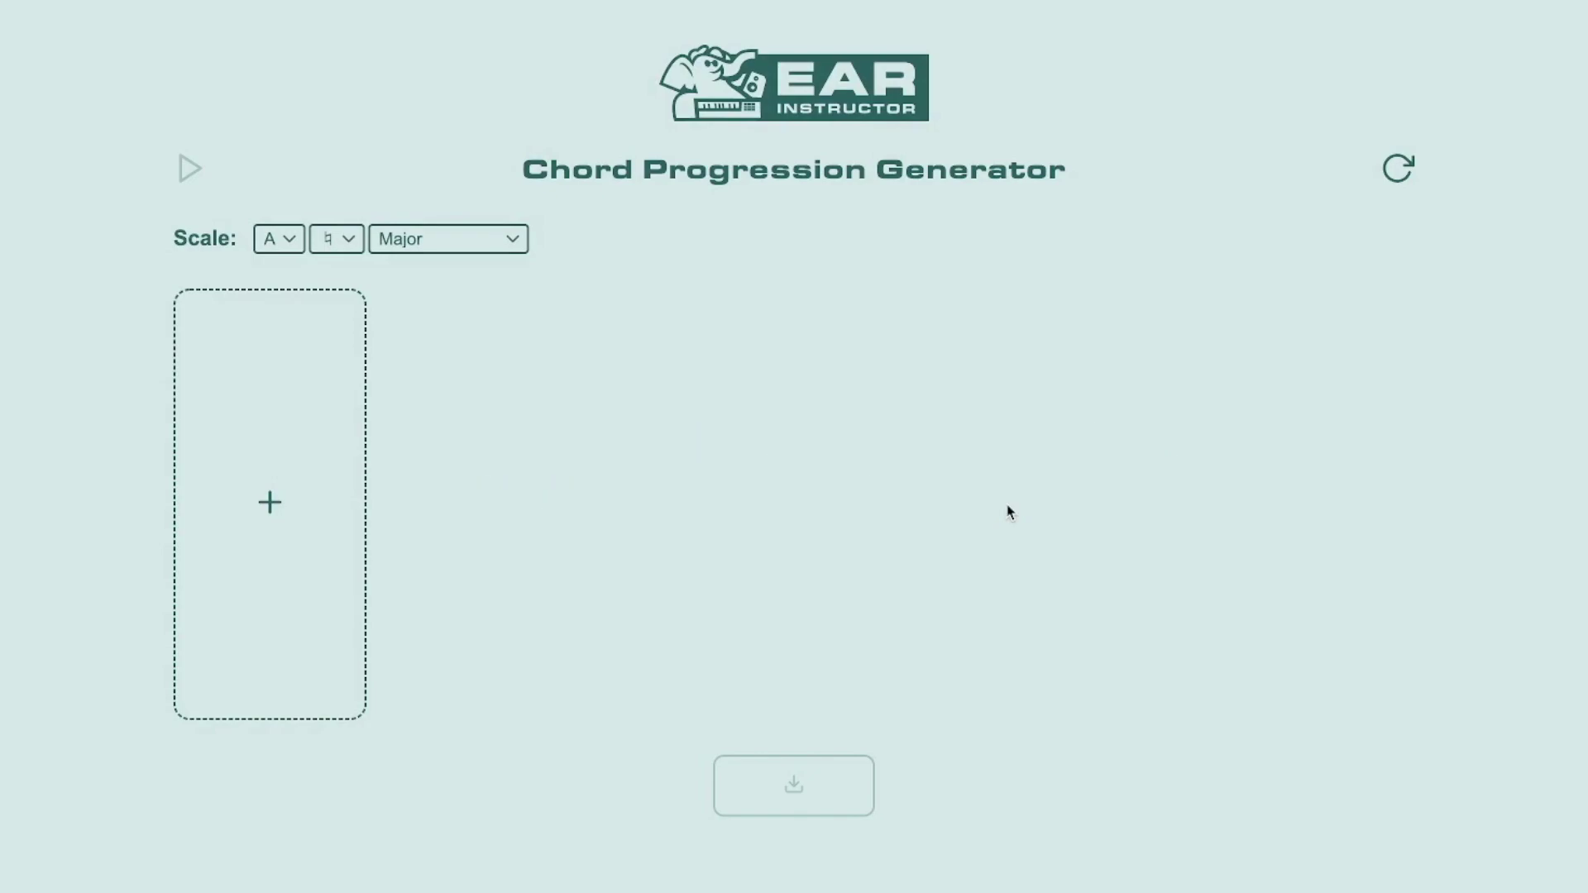
Step: Generate a random chord progression and play it back
{"action": "left_click", "coordinate": [1392, 185]}
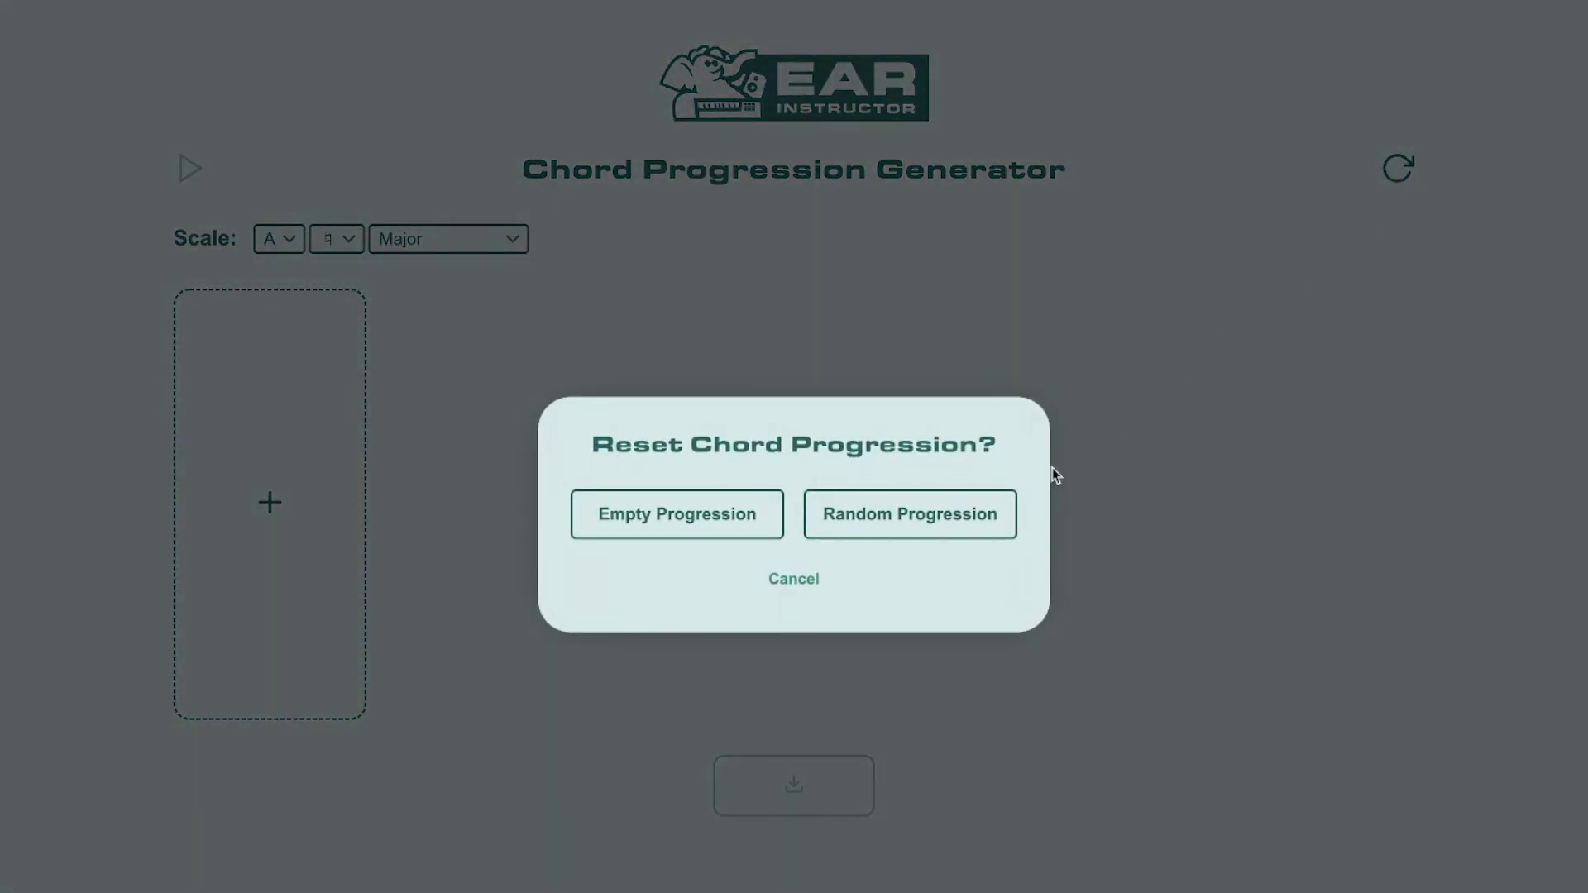
{"action": "left_click", "coordinate": [887, 524]}
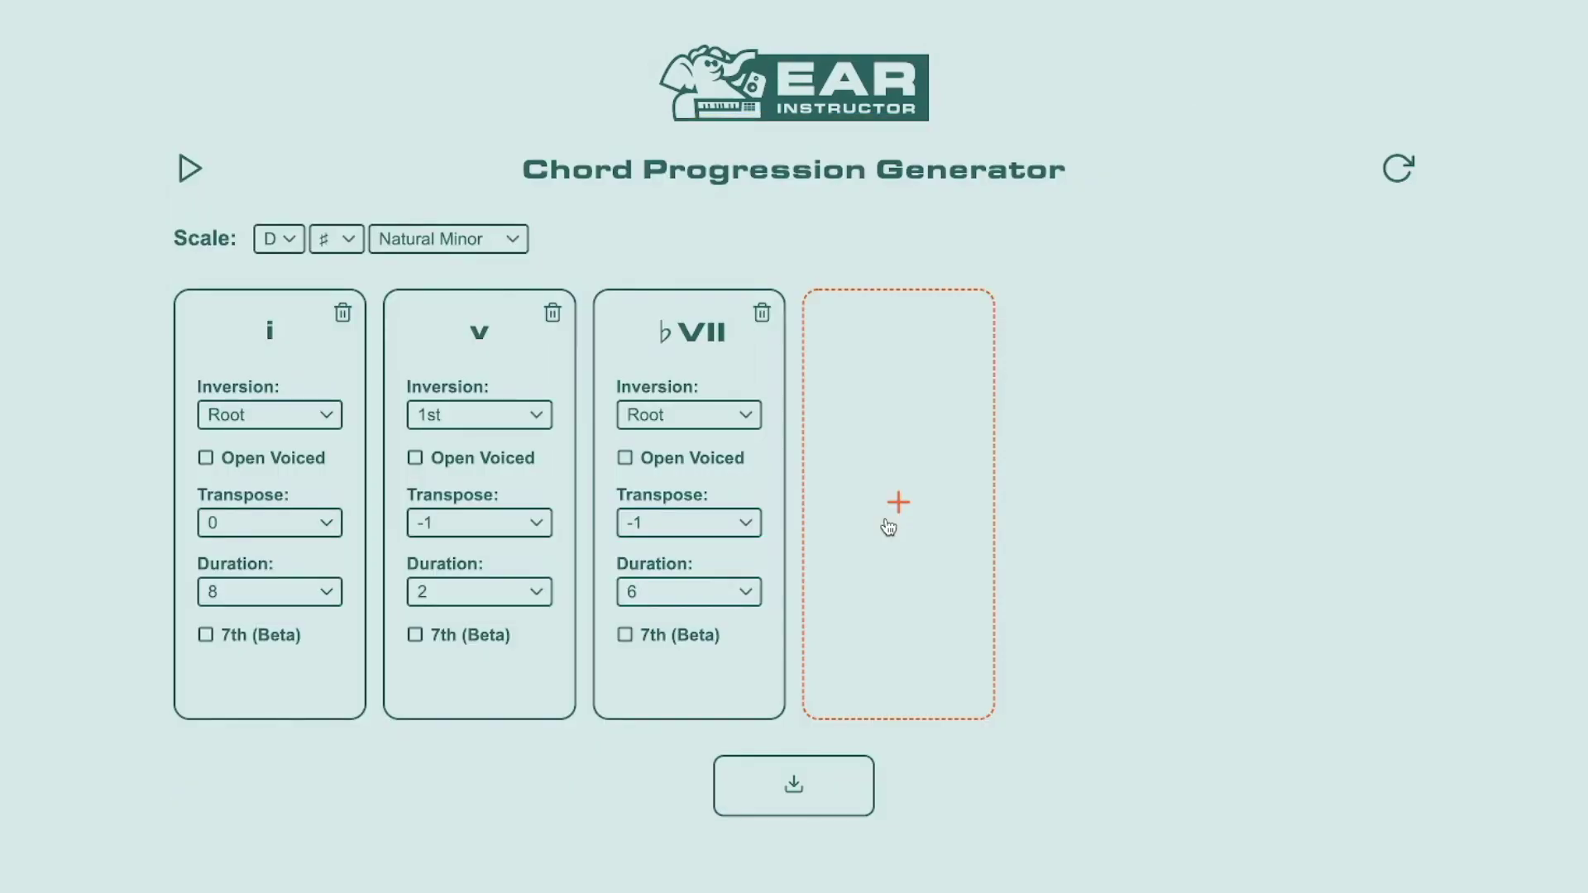
{"action": "left_click", "coordinate": [191, 170]}
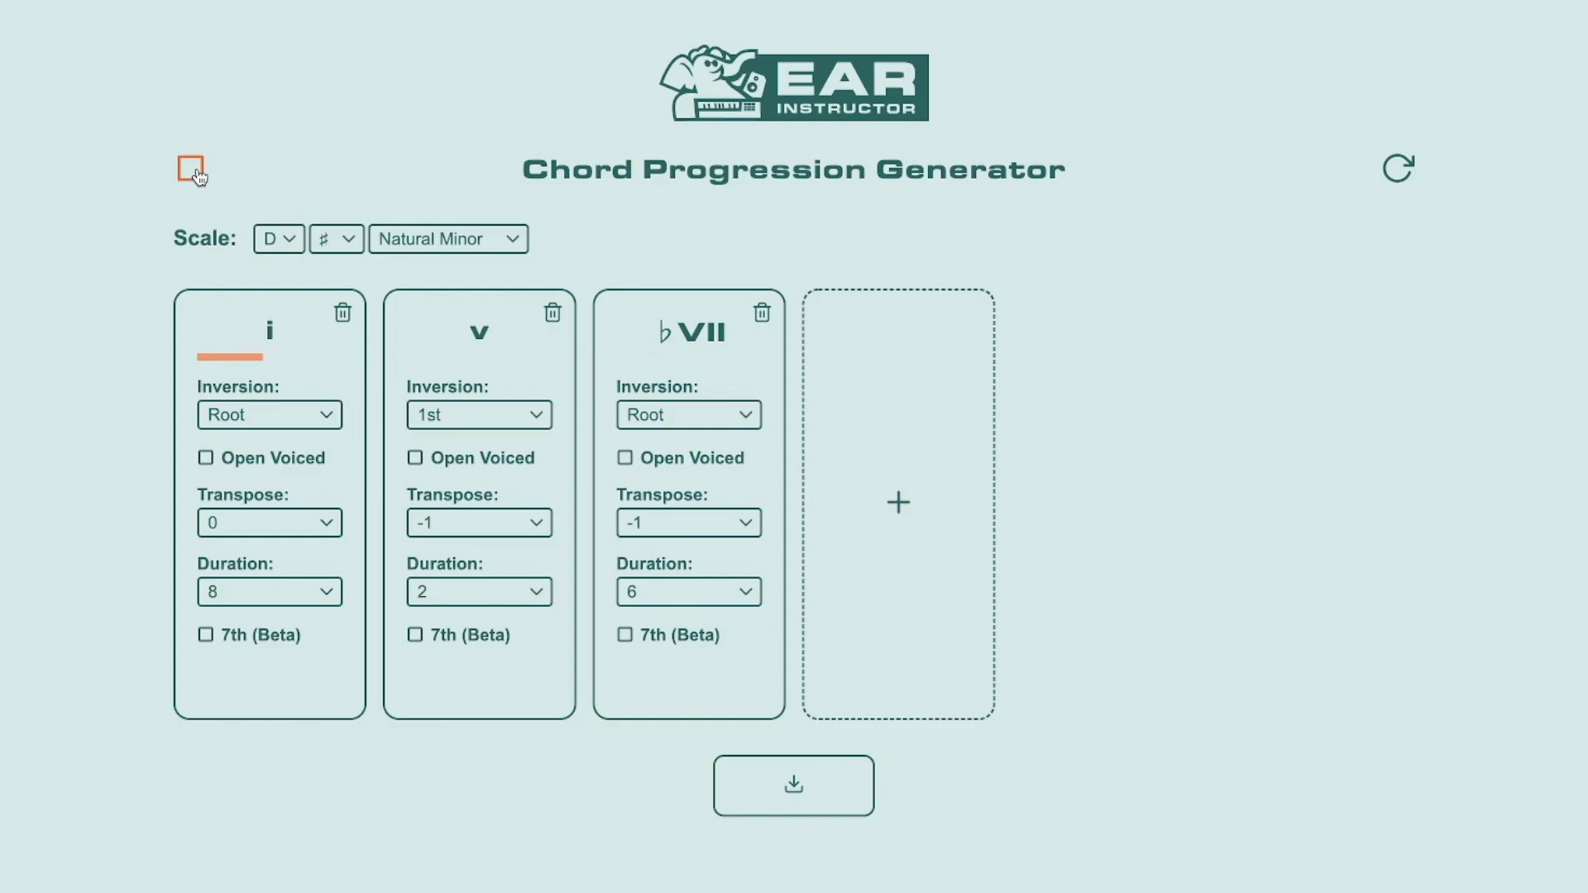
{"action": "left_click", "coordinate": [197, 172]}
Step: Export the progression as a MIDI file and audition chords.mid in FL Studio's Sytrus piano roll
{"action": "left_click", "coordinate": [844, 800]}
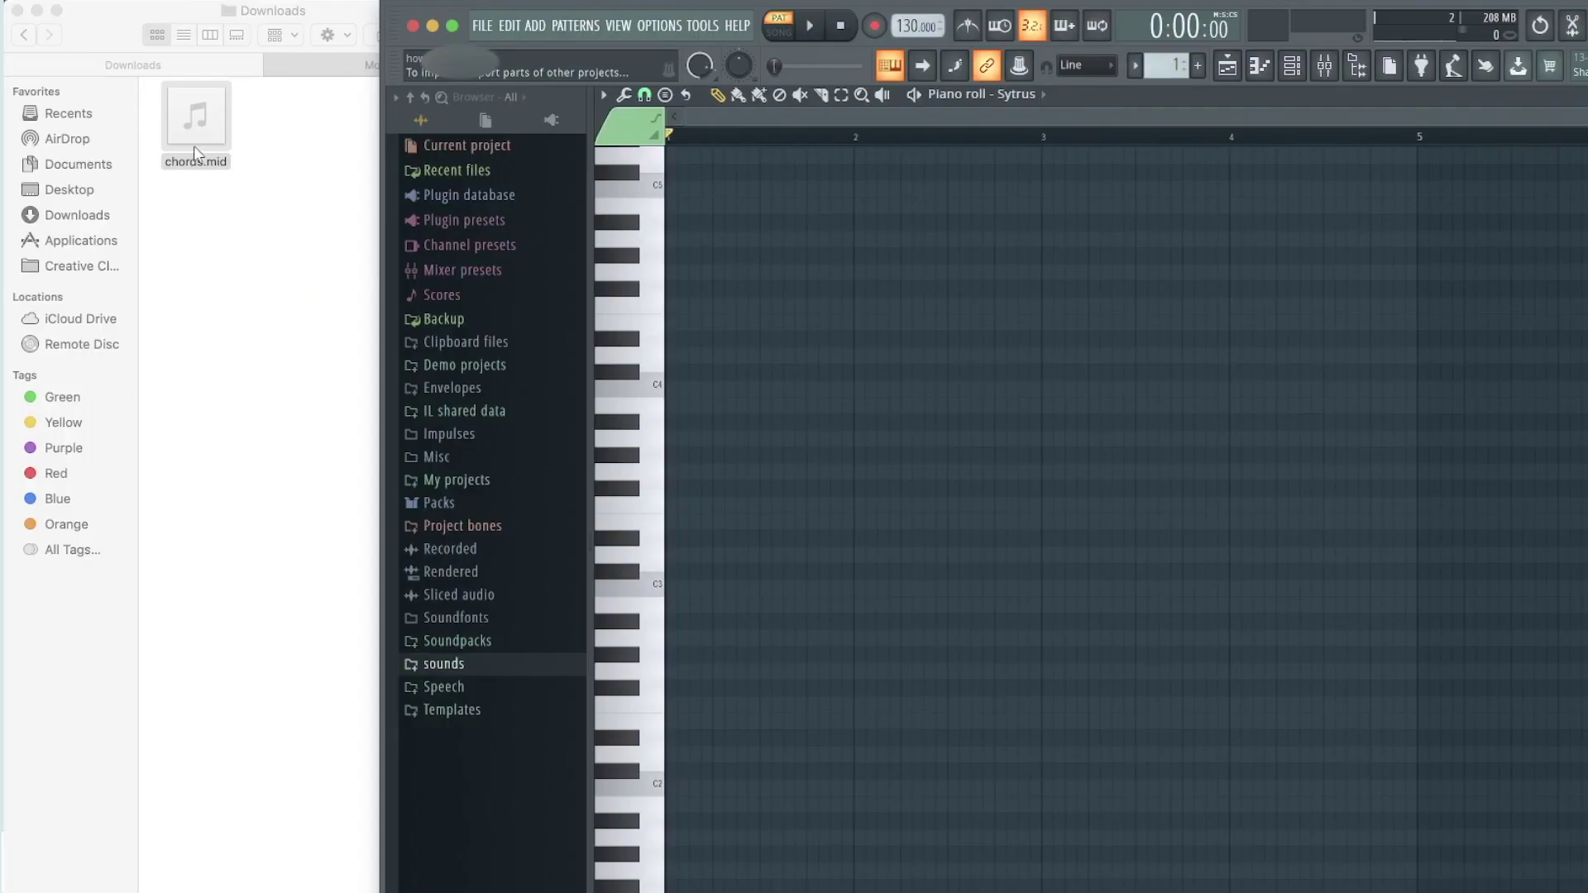
{"action": "left_click_drag", "start_coordinate": [199, 116], "coordinate": [720, 271]}
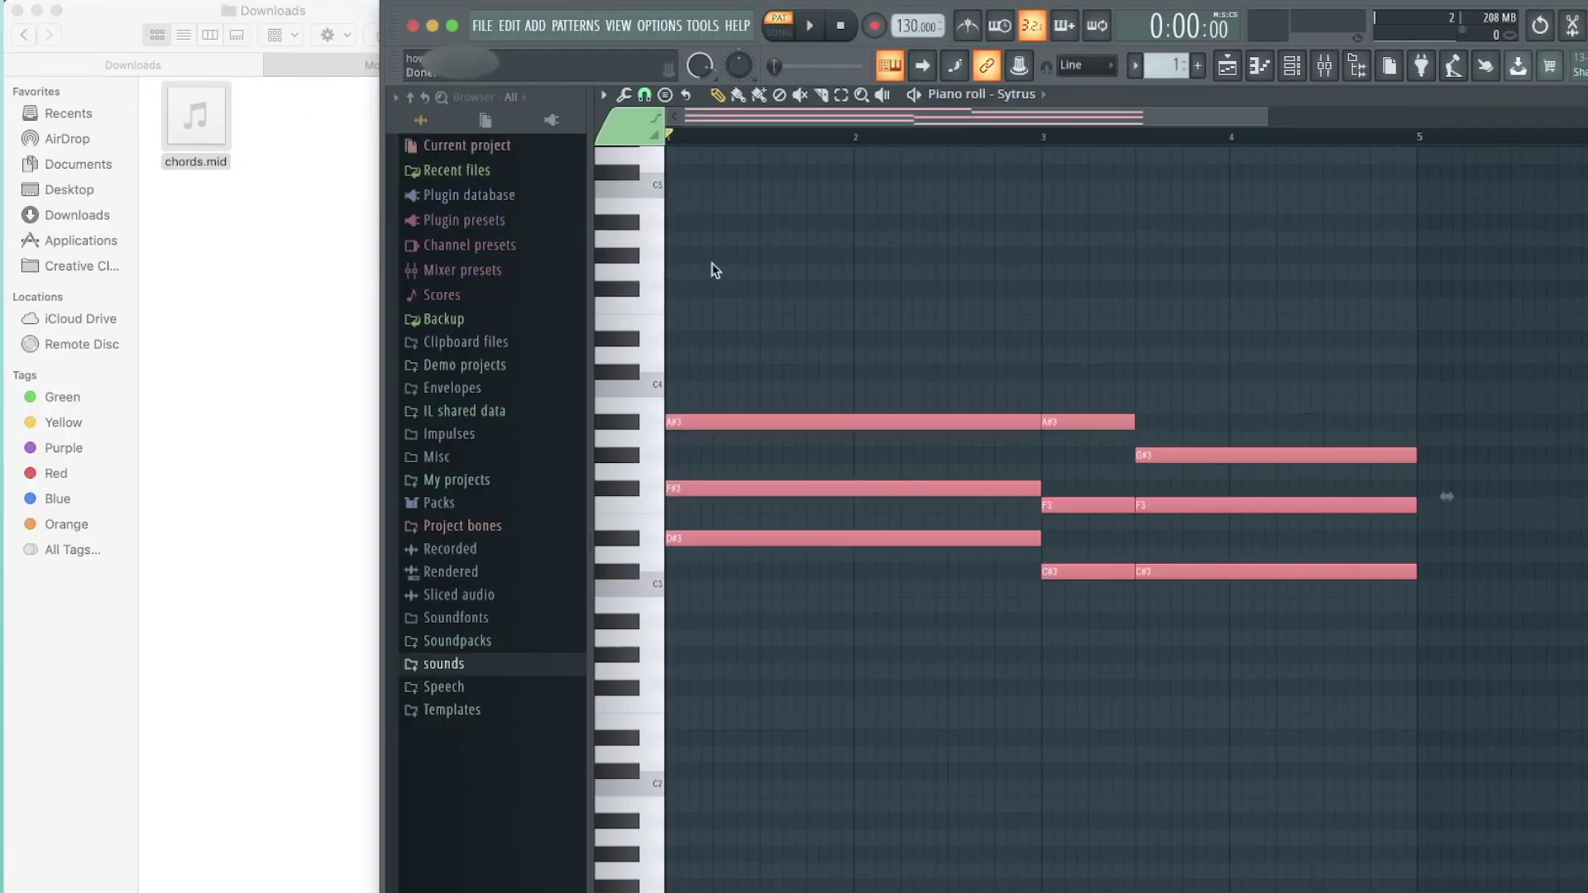
{"action": "left_click", "coordinate": [810, 28]}
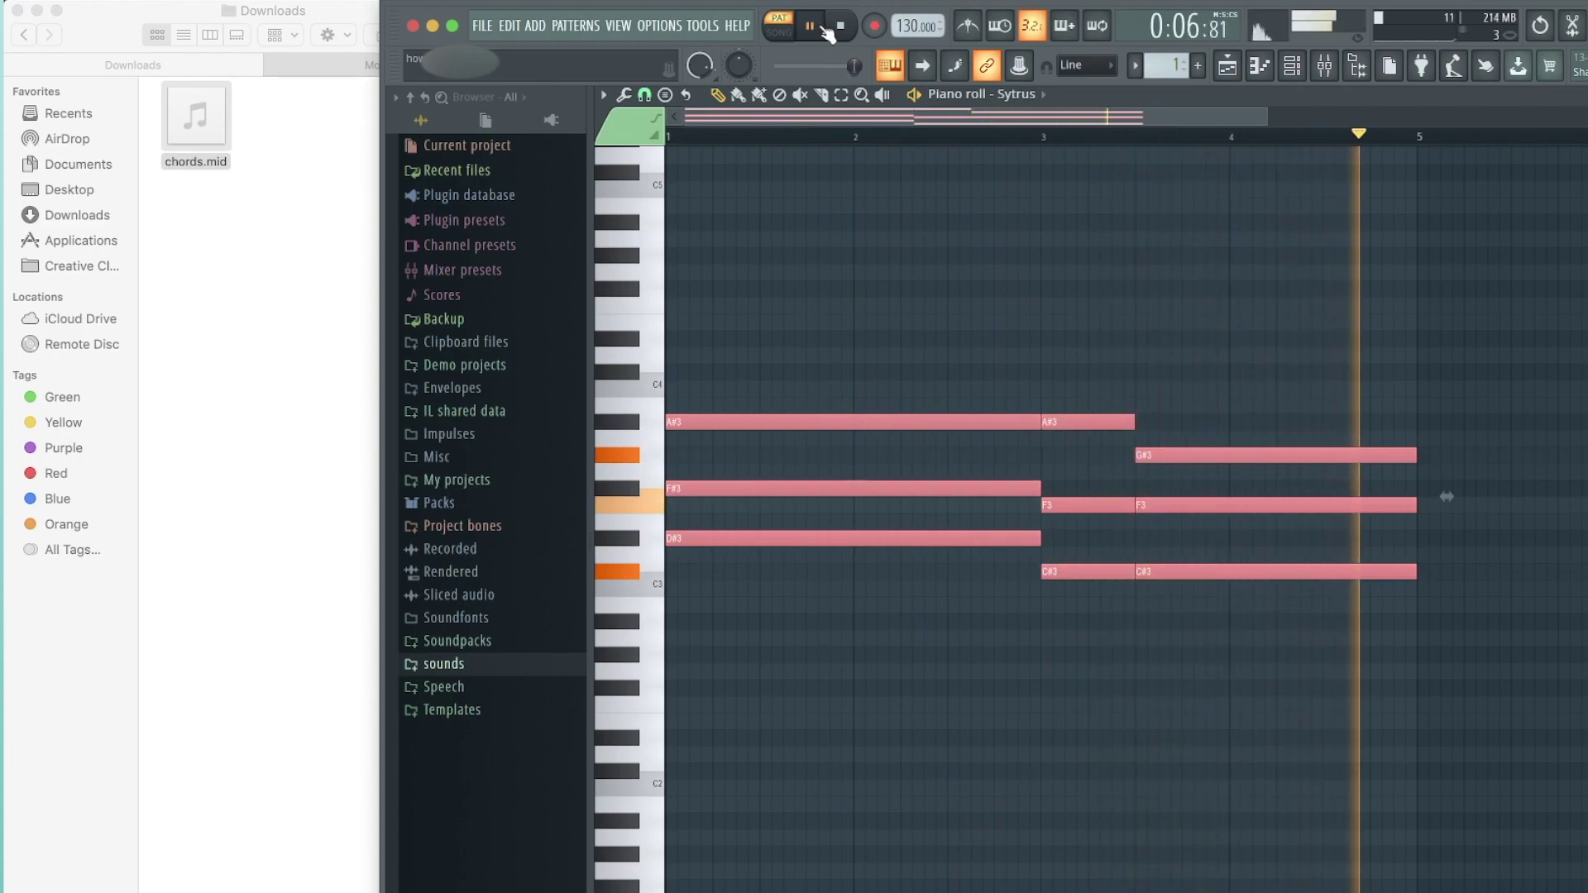
{"action": "left_click", "coordinate": [845, 31]}
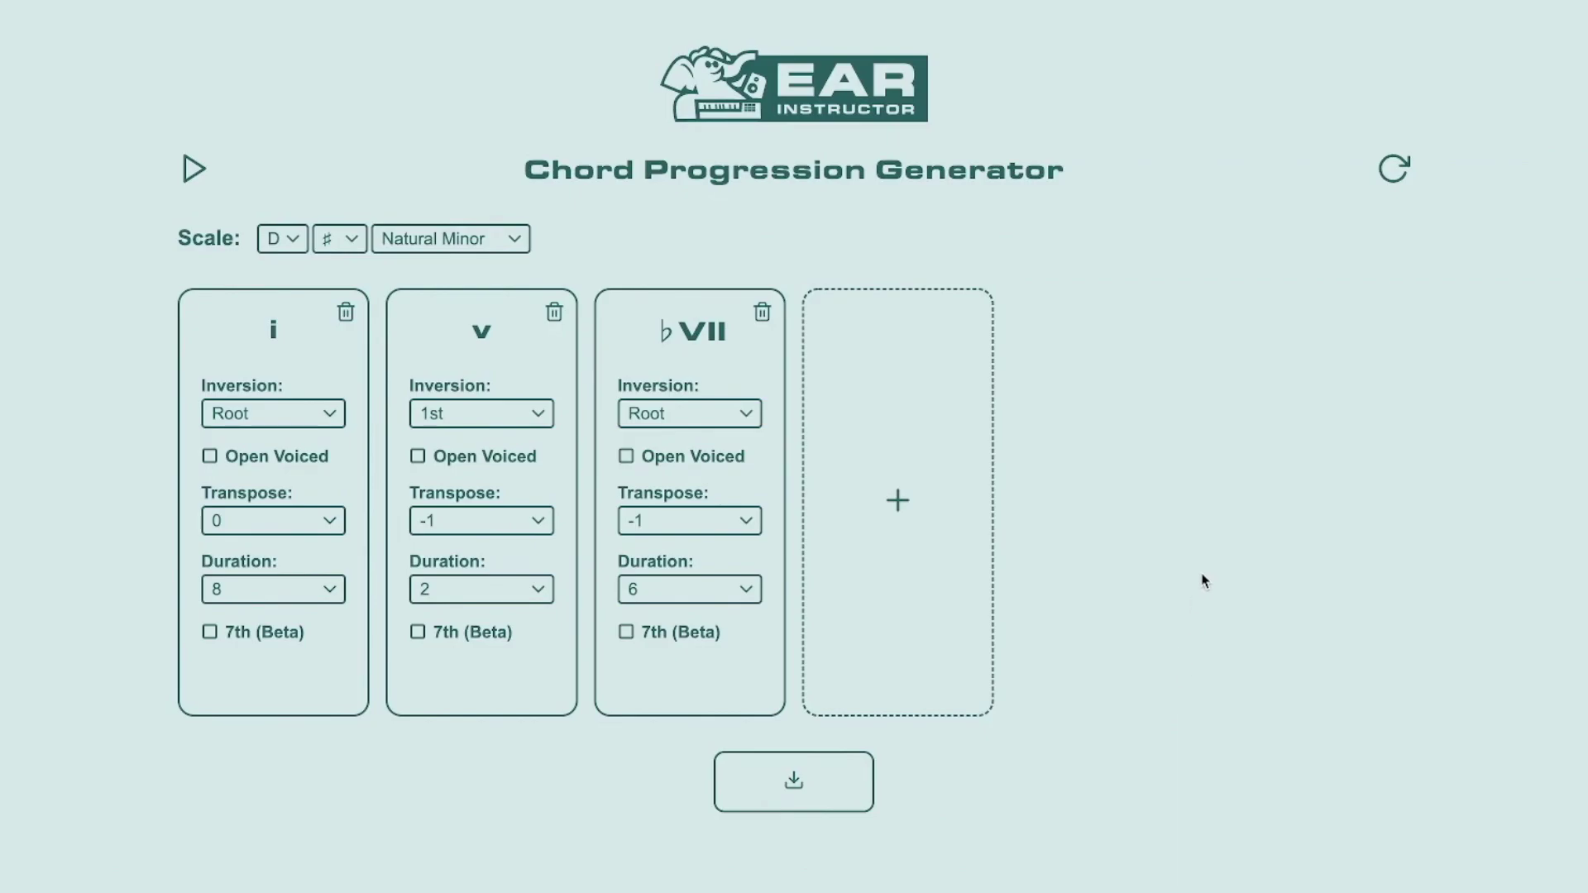
Step: Generate another random progression in the chord progression generator and set its scale type to Harmonic Minor
{"action": "left_click", "coordinate": [1393, 170]}
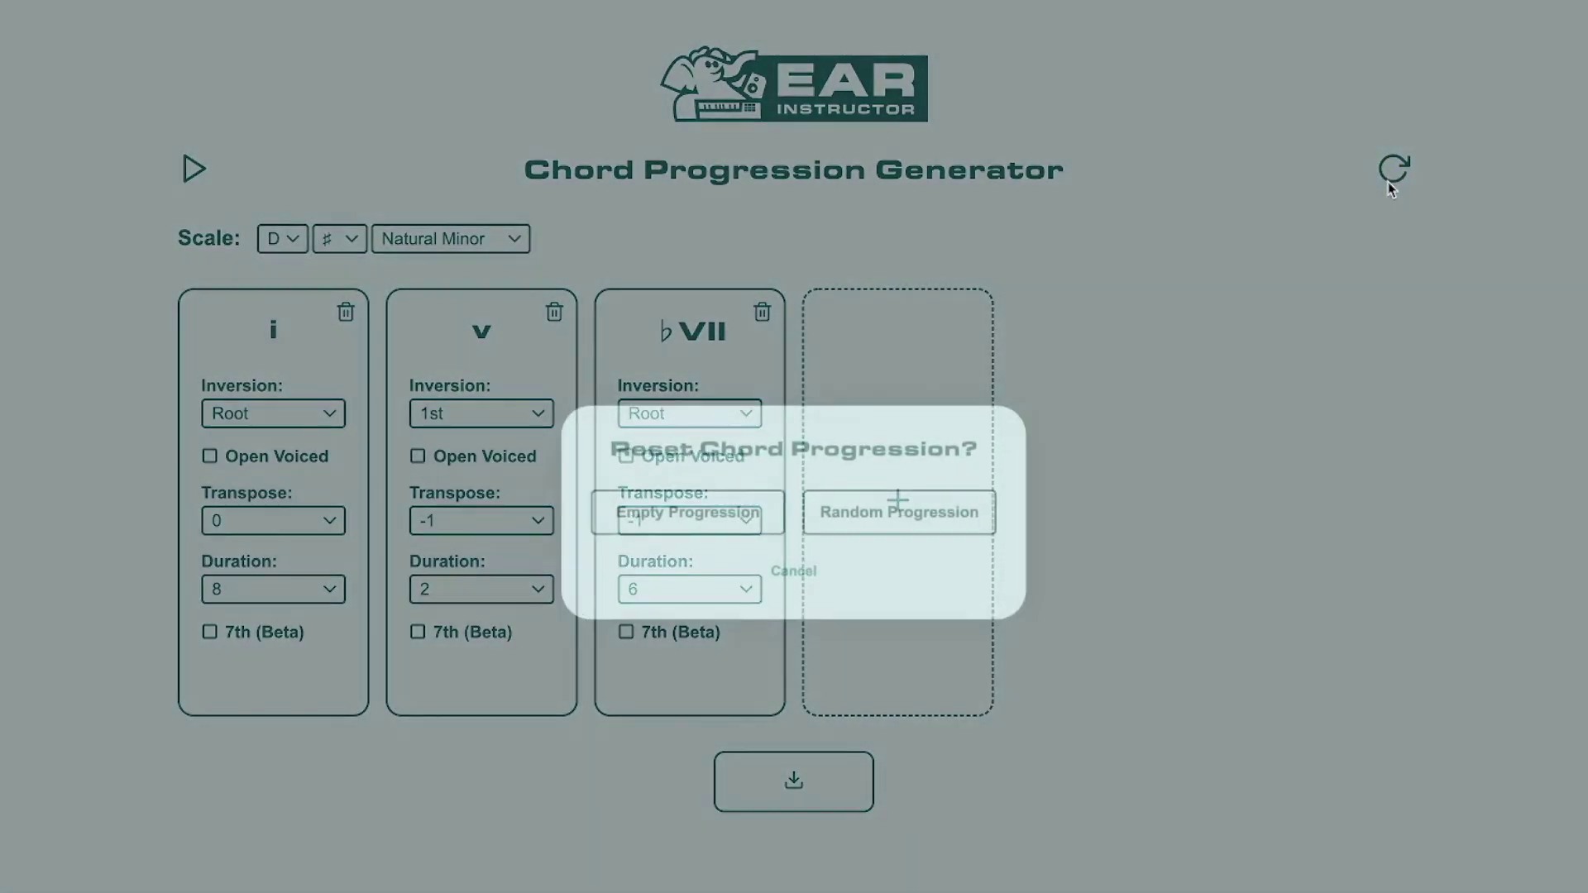
{"action": "left_click", "coordinate": [942, 525]}
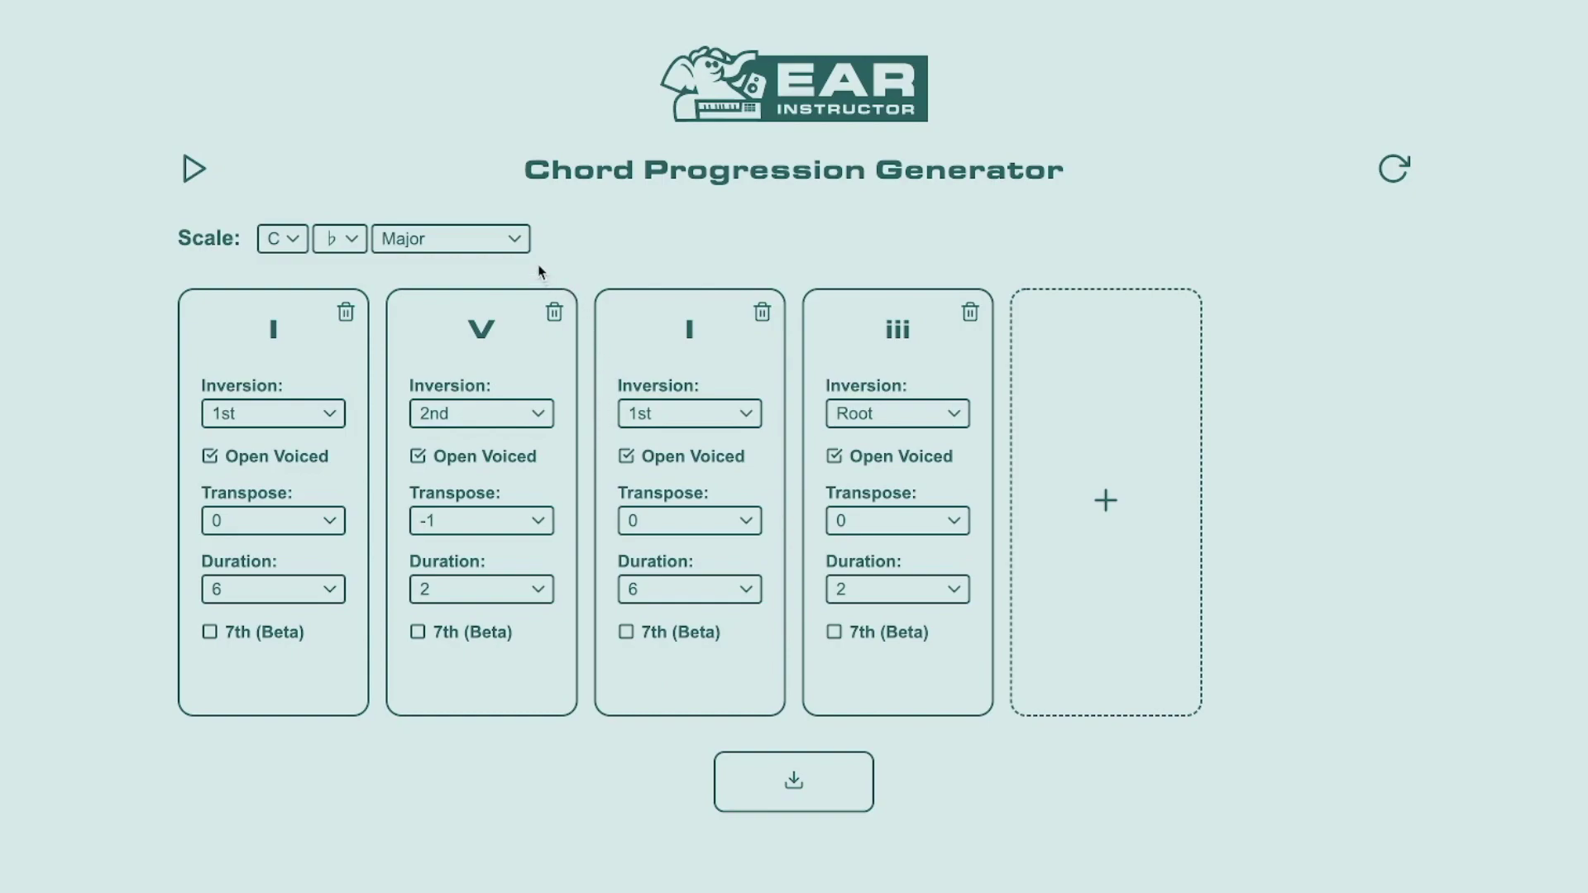
{"action": "left_click", "coordinate": [518, 249]}
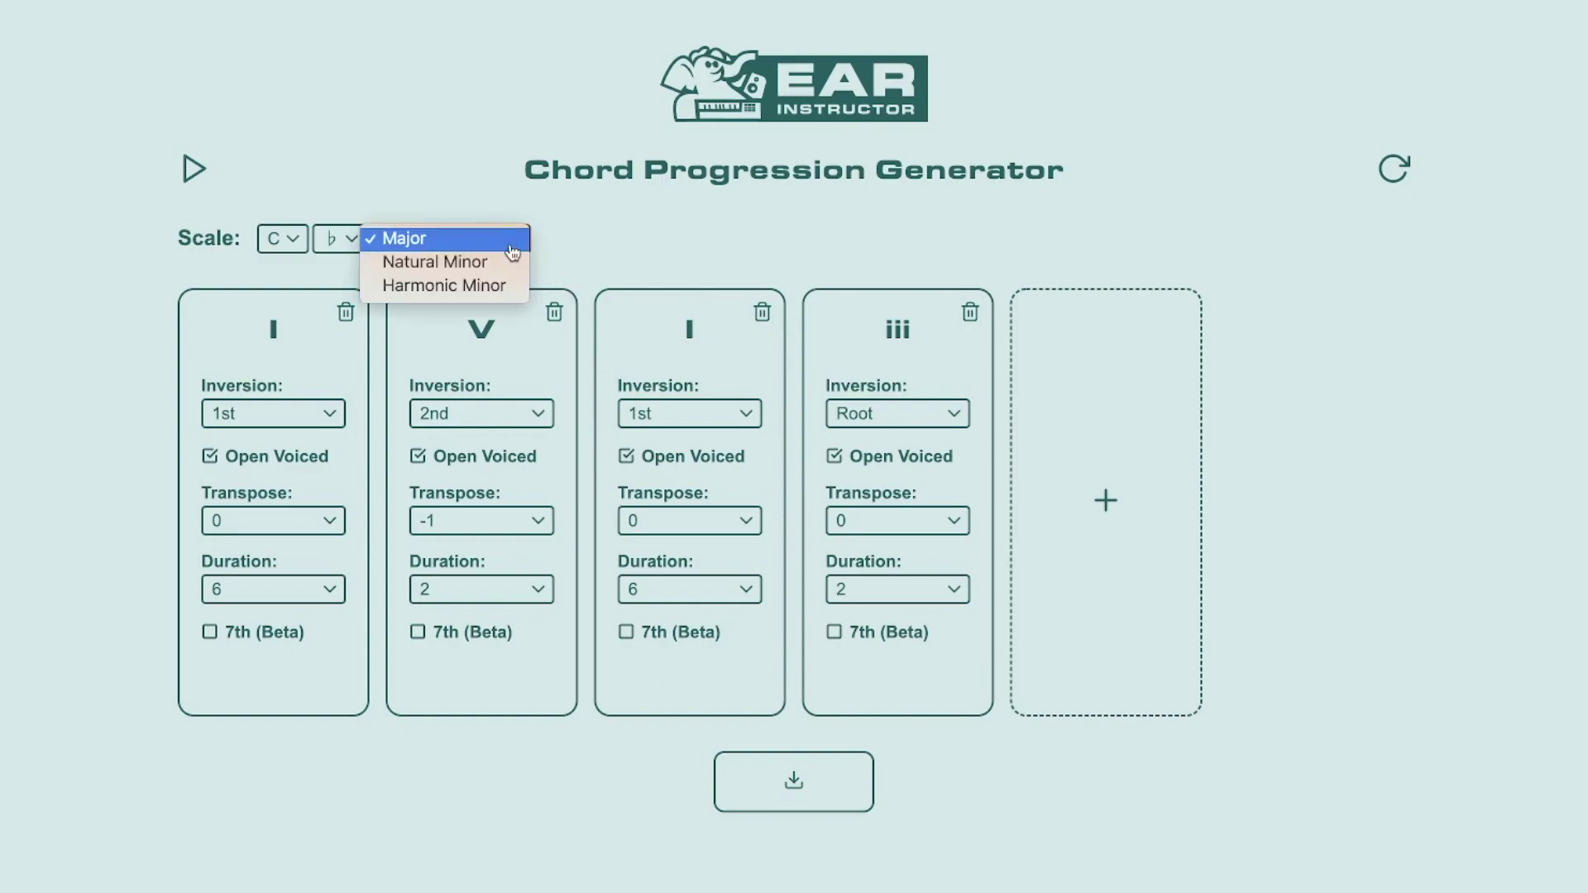
{"action": "left_click", "coordinate": [477, 287]}
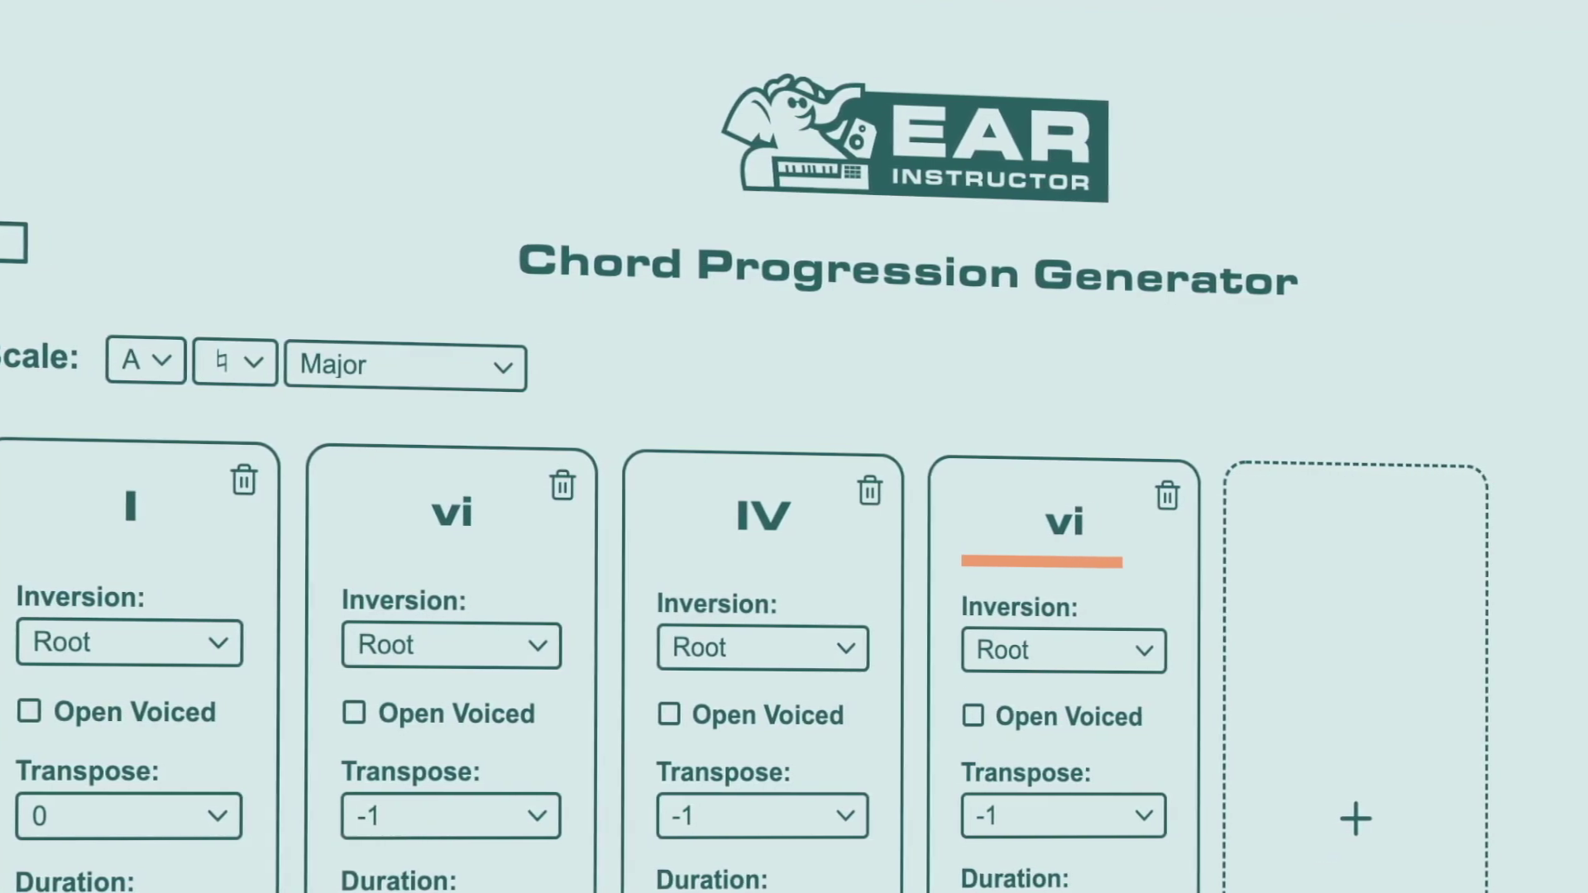
Step: On YouTube, write the comment "Can you make it finish my songs please?" and like the FL Studio Patcher tip video
{"action": "left_click", "coordinate": [538, 439]}
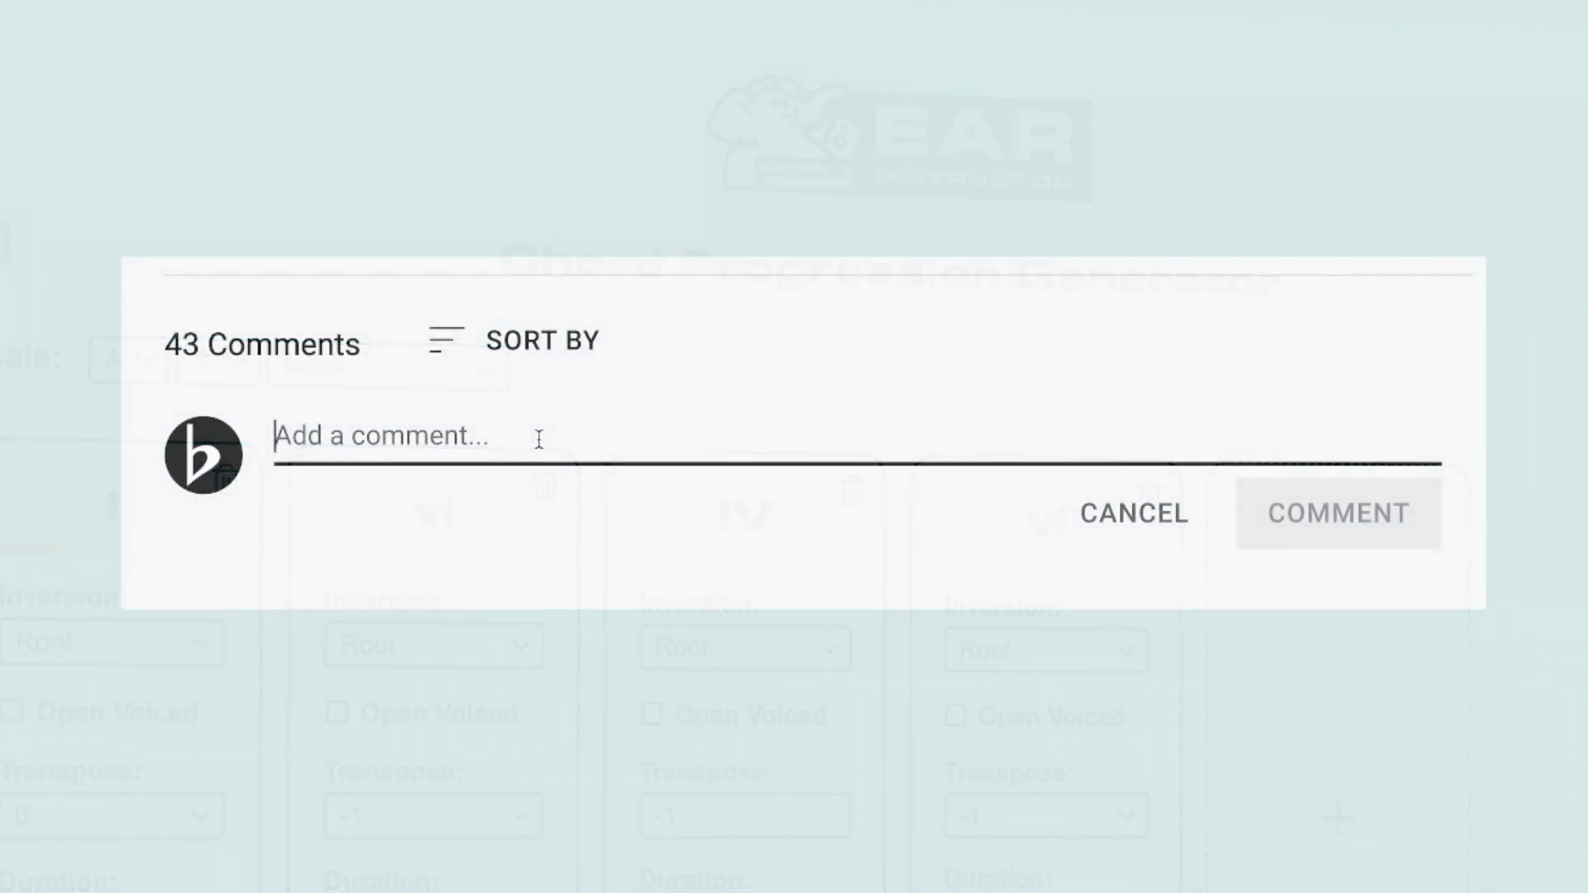
{"action": "type", "text": "Can "}
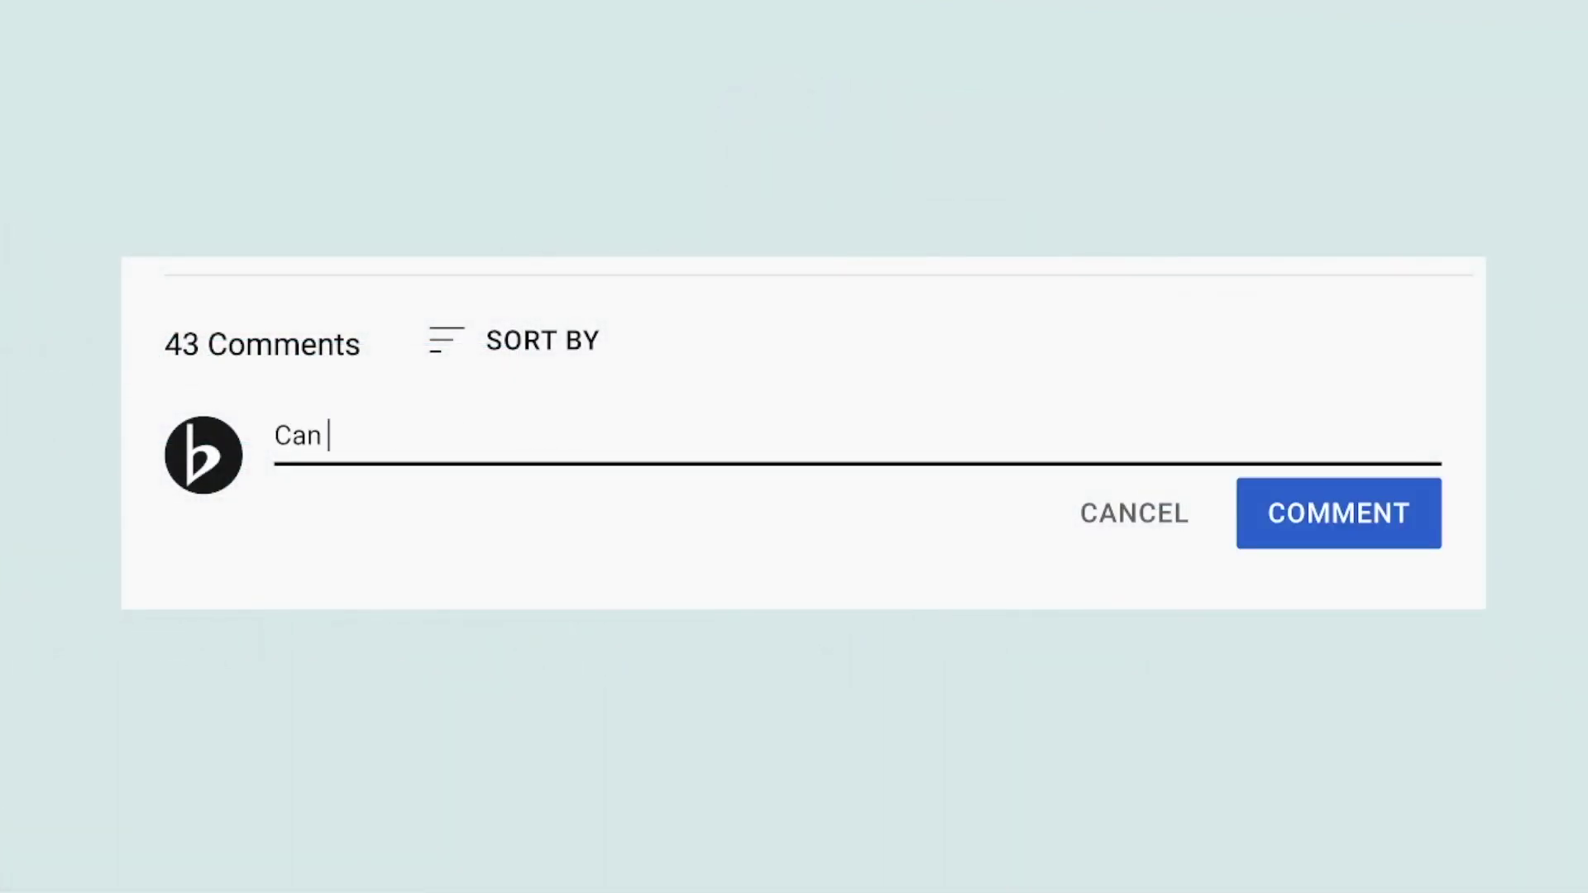
{"action": "type", "text": "you make it finish my son"}
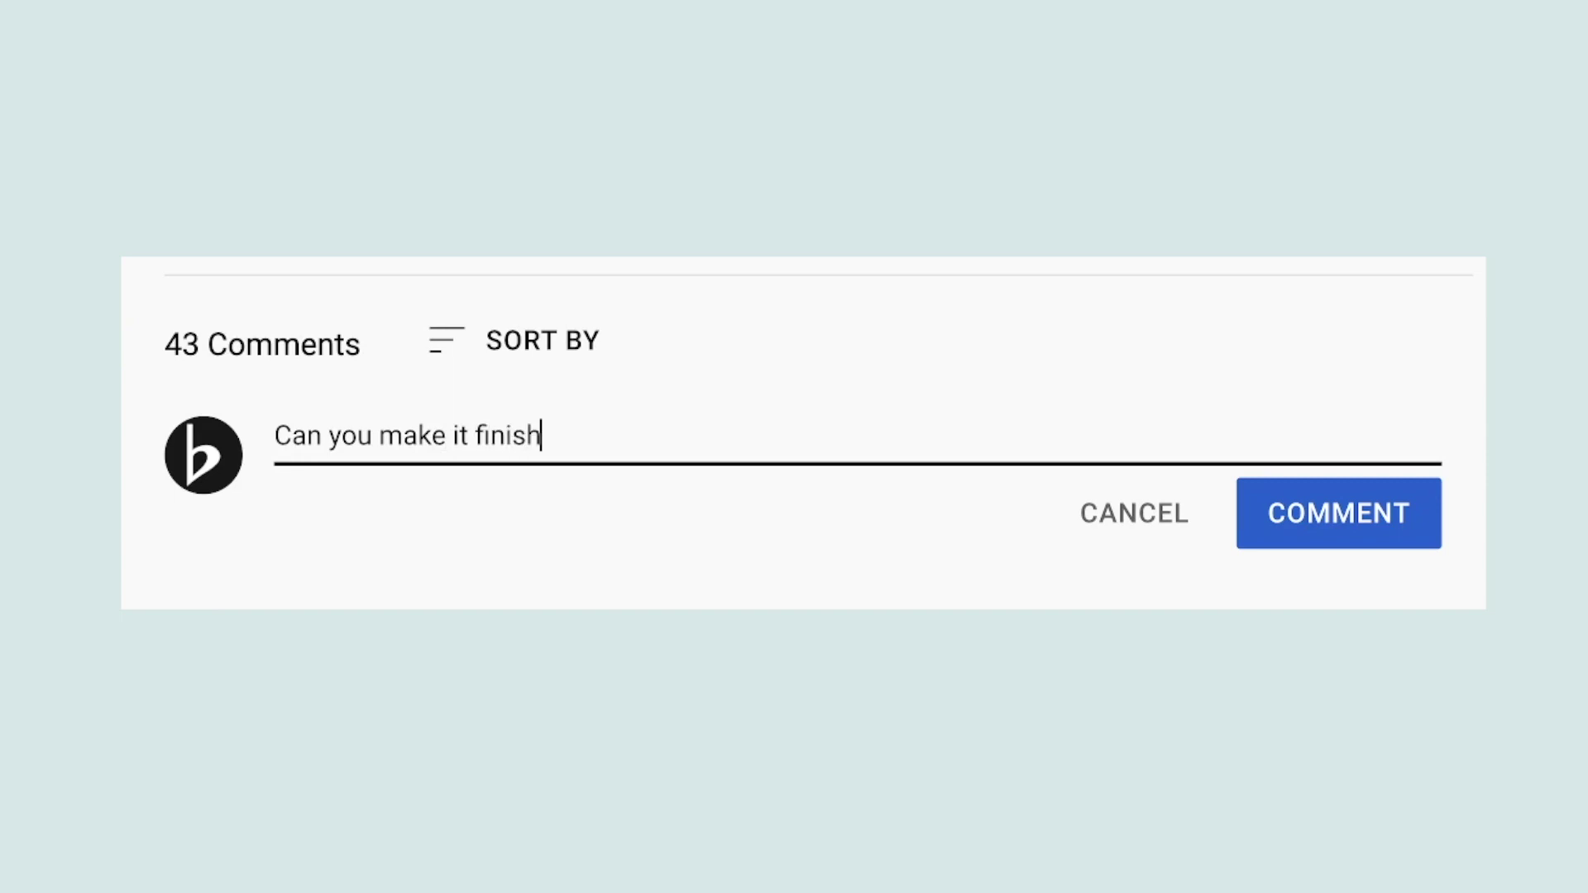
{"action": "type", "text": "gs please?"}
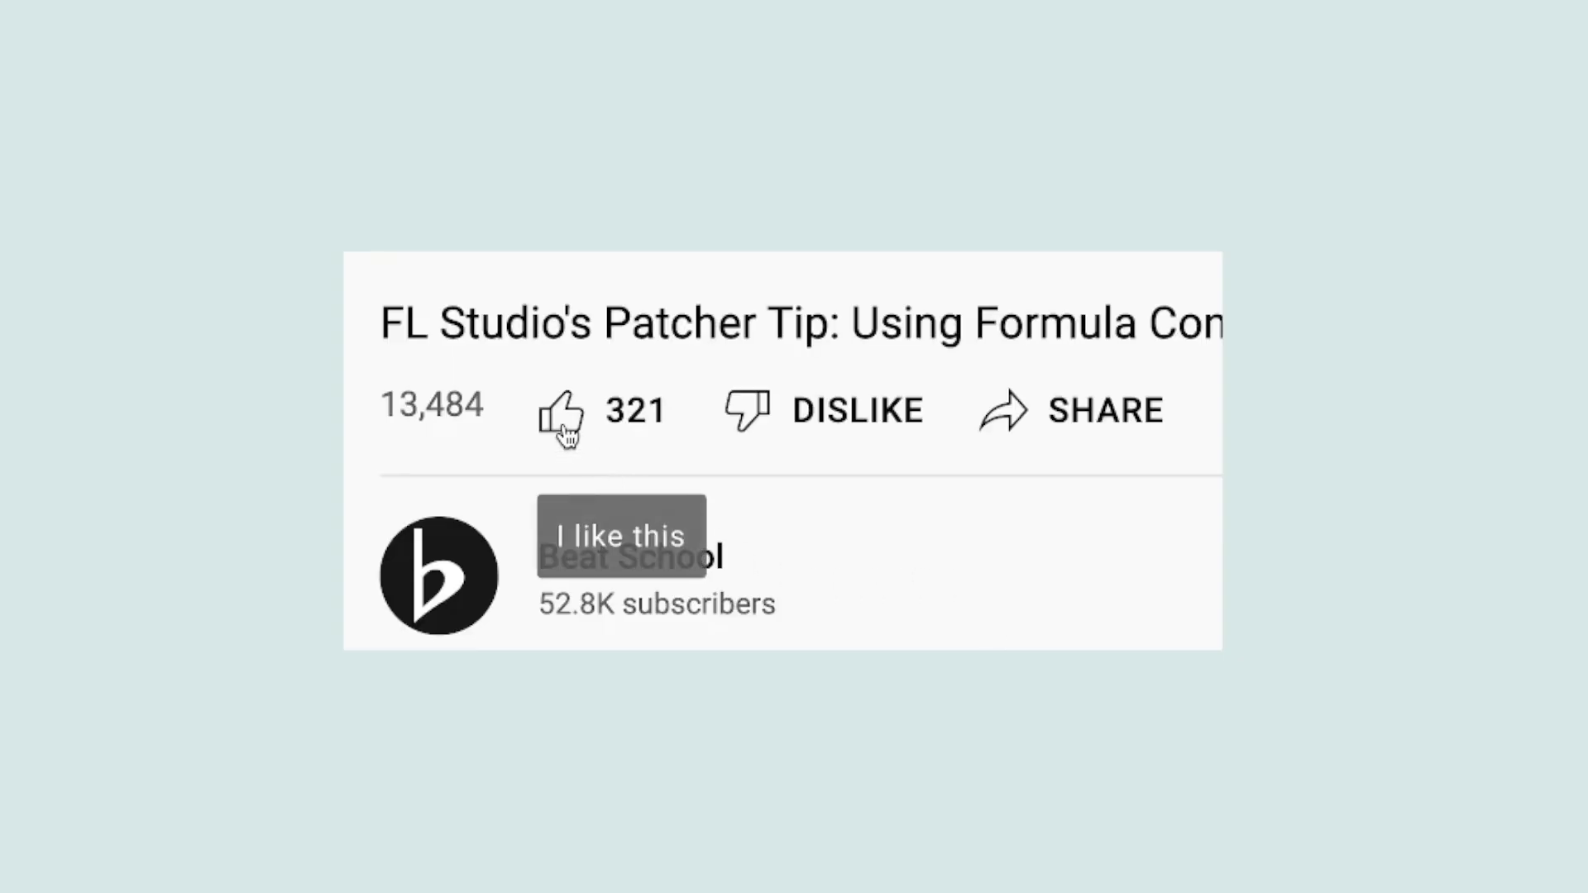
{"action": "left_click", "coordinate": [564, 430]}
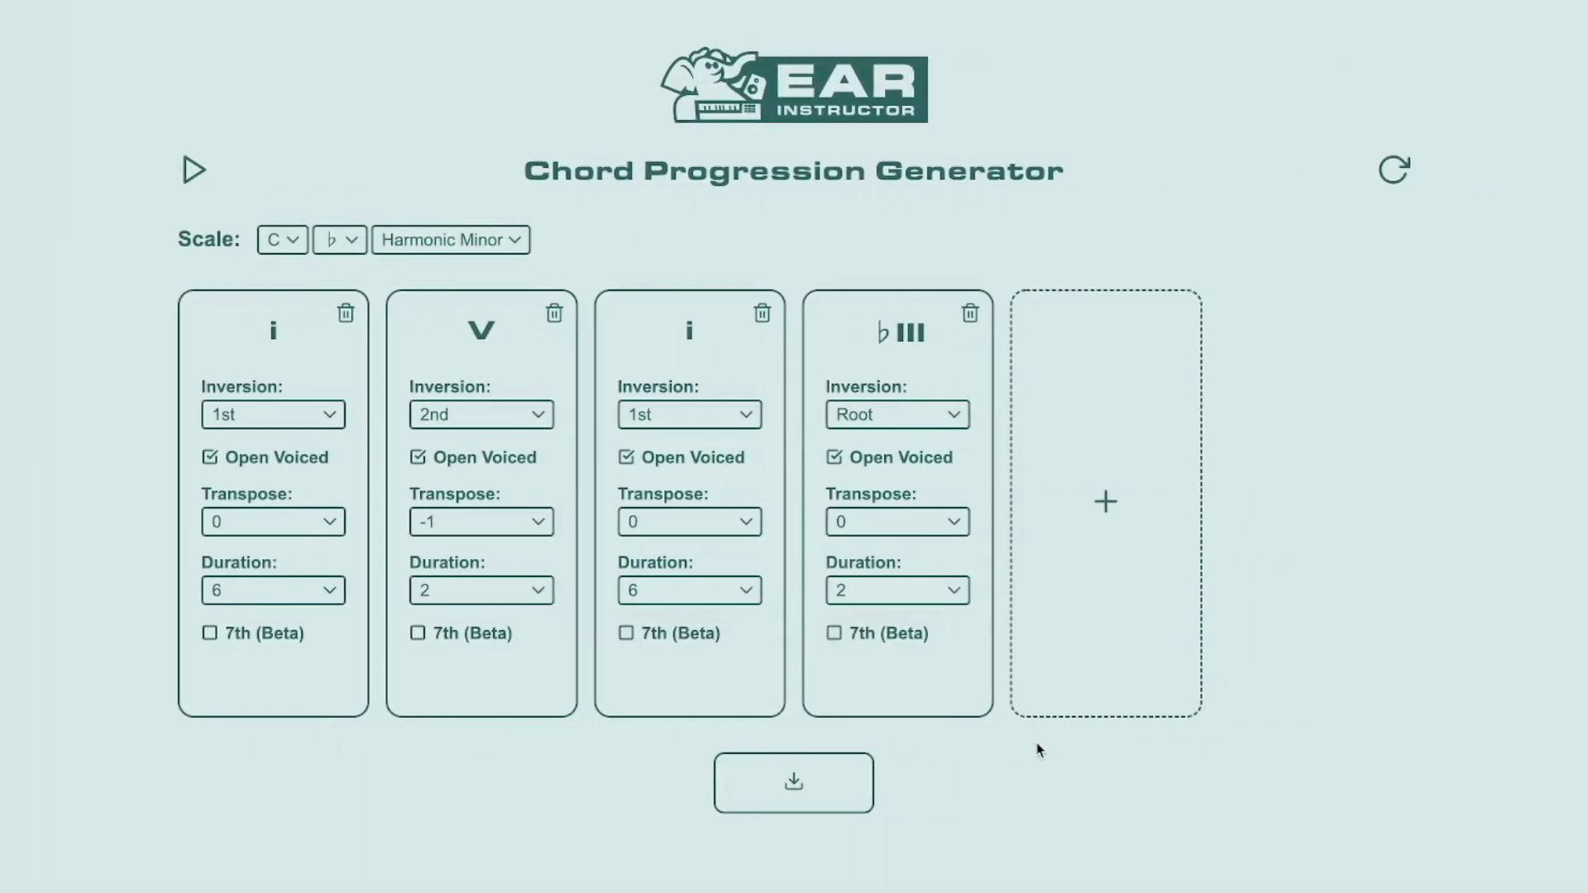
Step: Reset the chord generator to an empty progression and set the scale to B natural Major
{"action": "left_click", "coordinate": [1391, 184]}
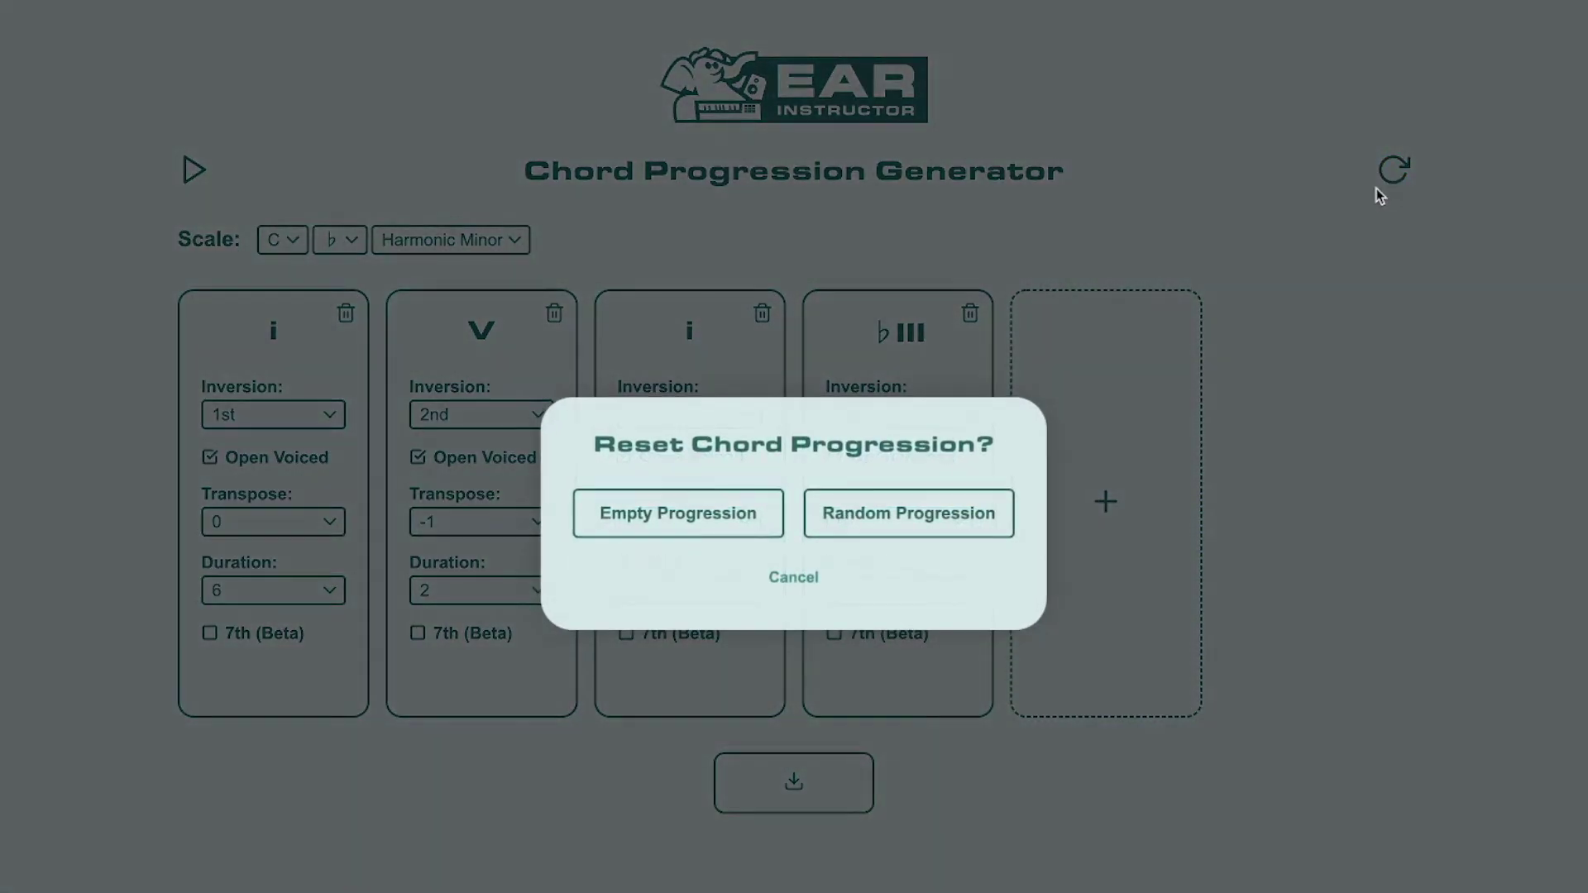
{"action": "left_click", "coordinate": [703, 536]}
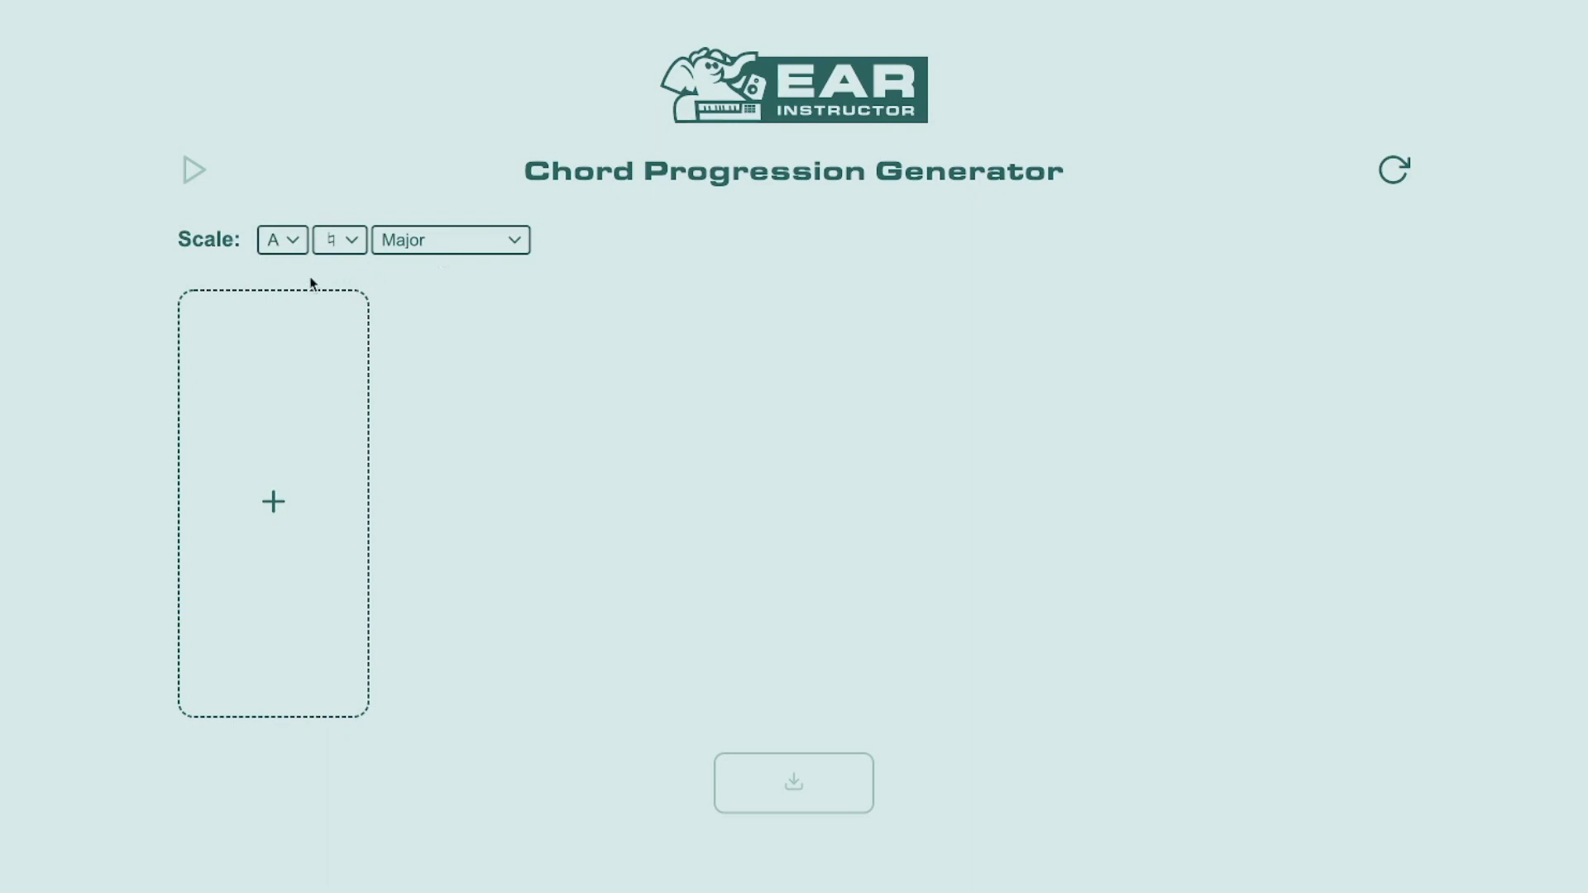
{"action": "left_click", "coordinate": [284, 242]}
{"action": "left_click", "coordinate": [280, 274]}
{"action": "left_click", "coordinate": [347, 241]}
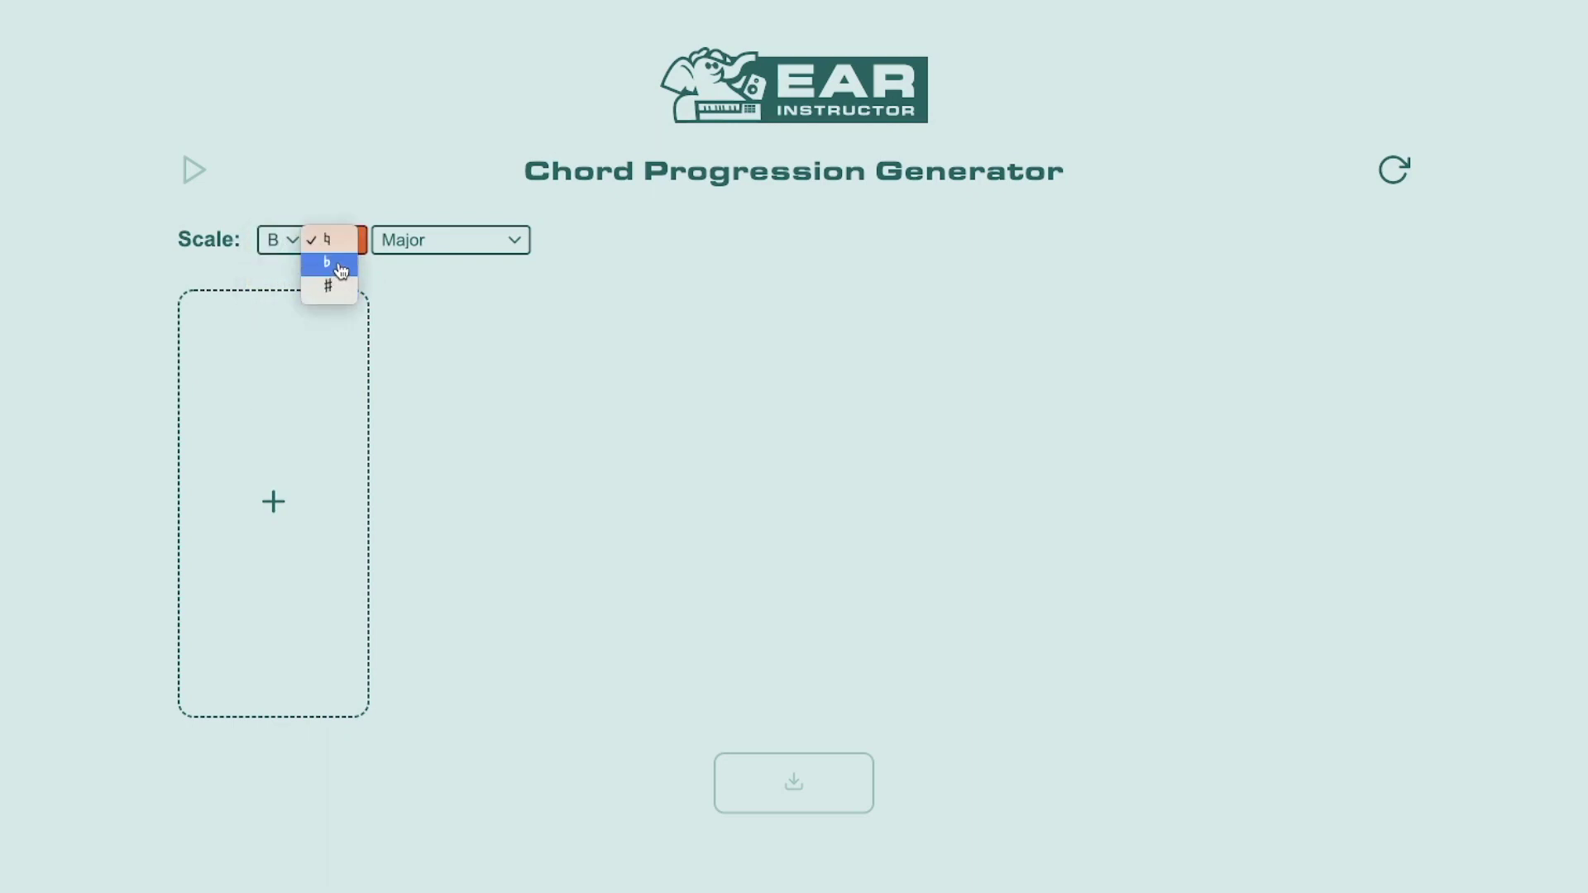
{"action": "left_click", "coordinate": [329, 241]}
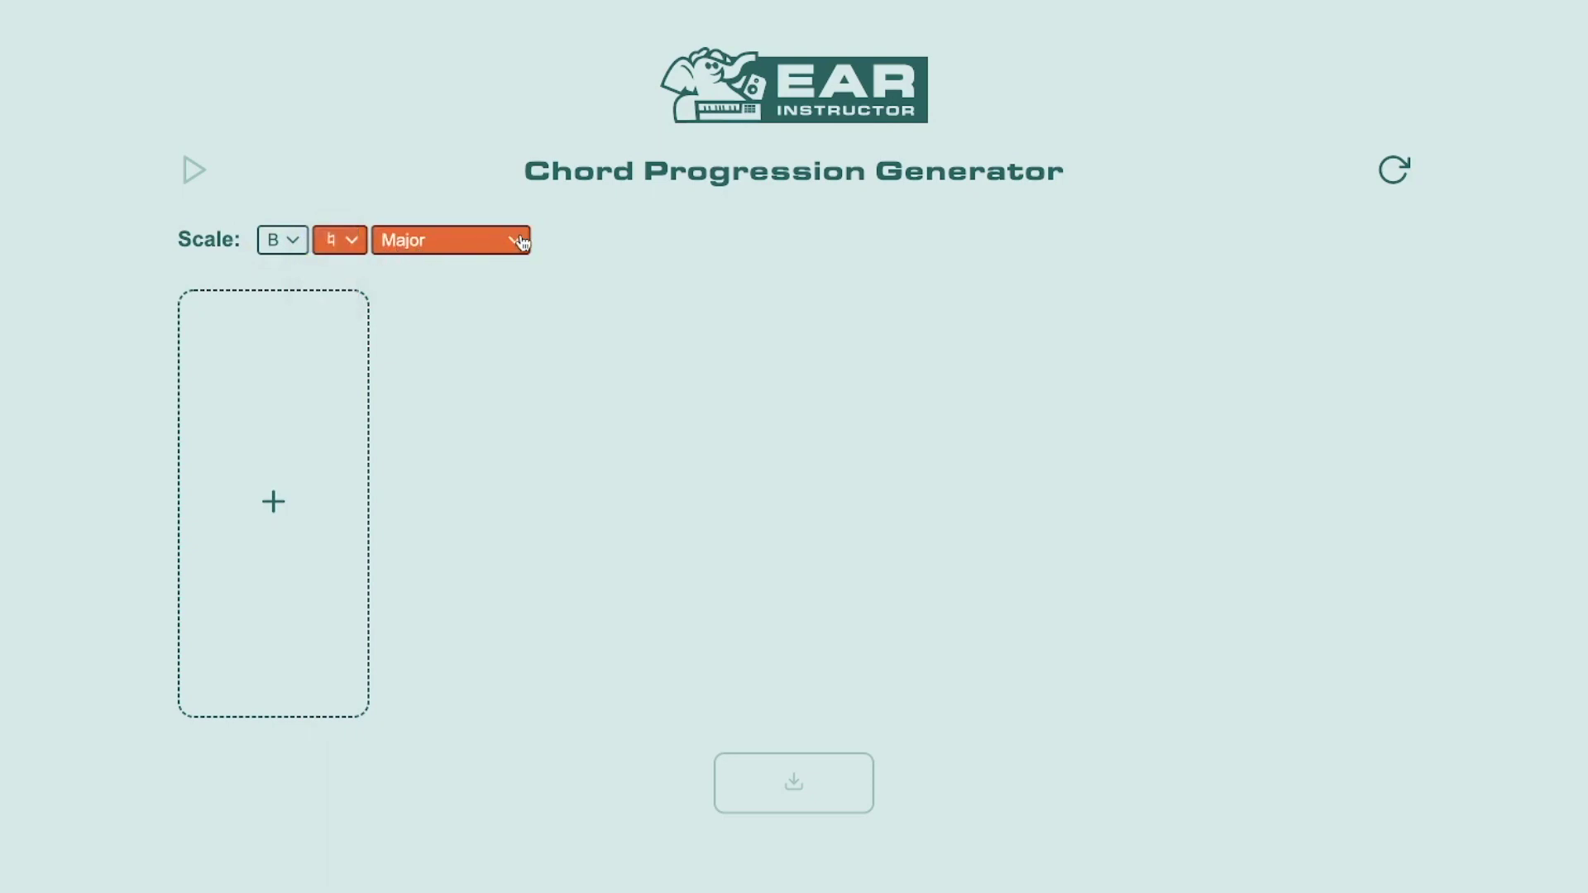
{"action": "left_click", "coordinate": [521, 241]}
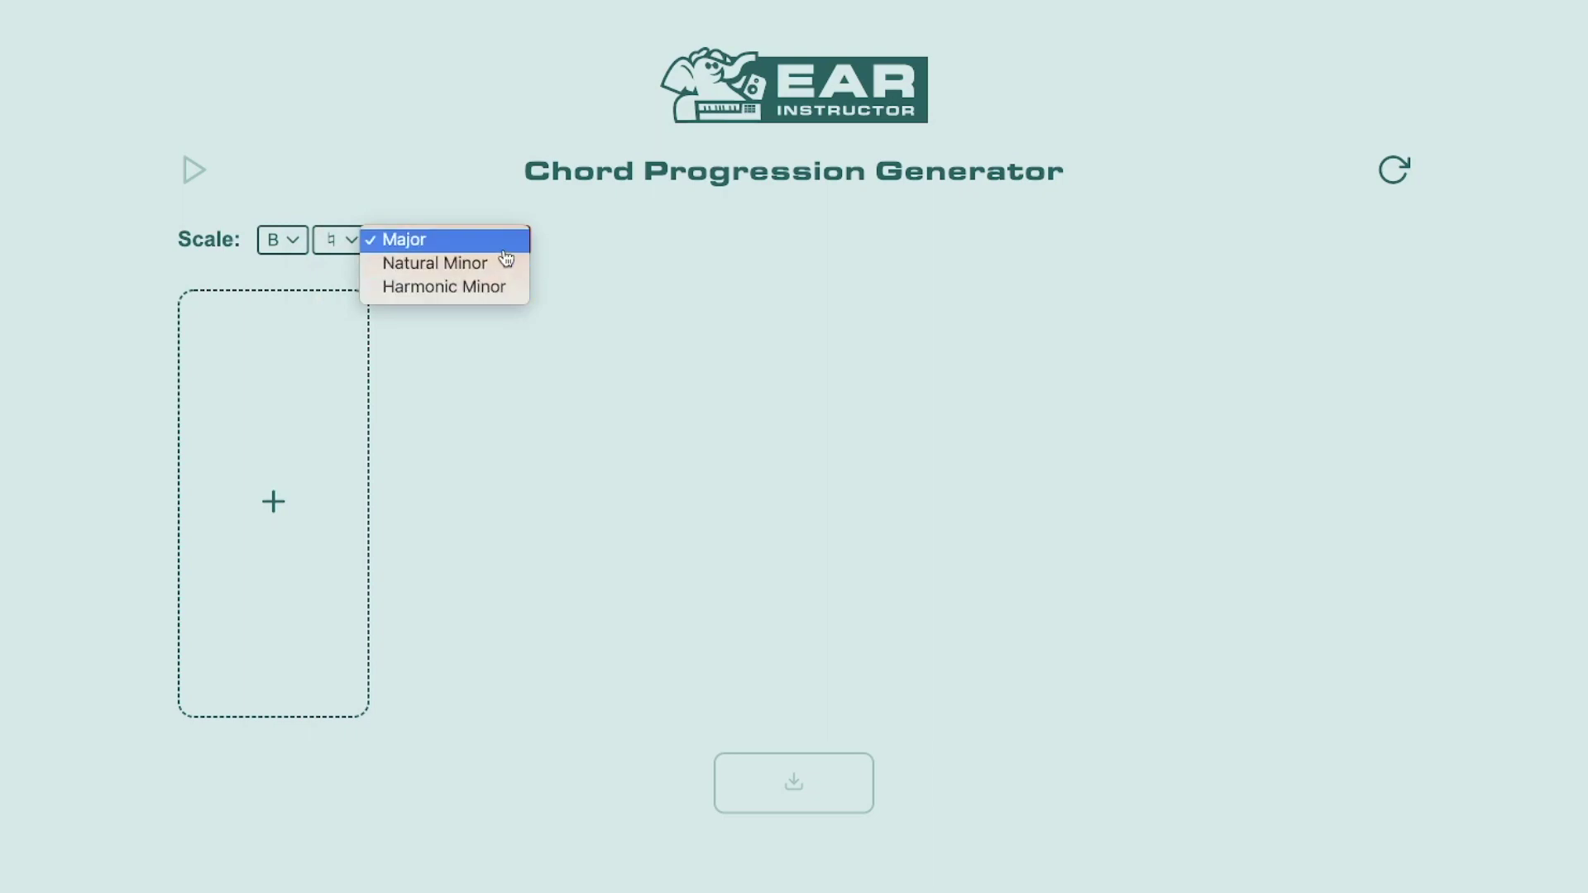
{"action": "left_click", "coordinate": [504, 250]}
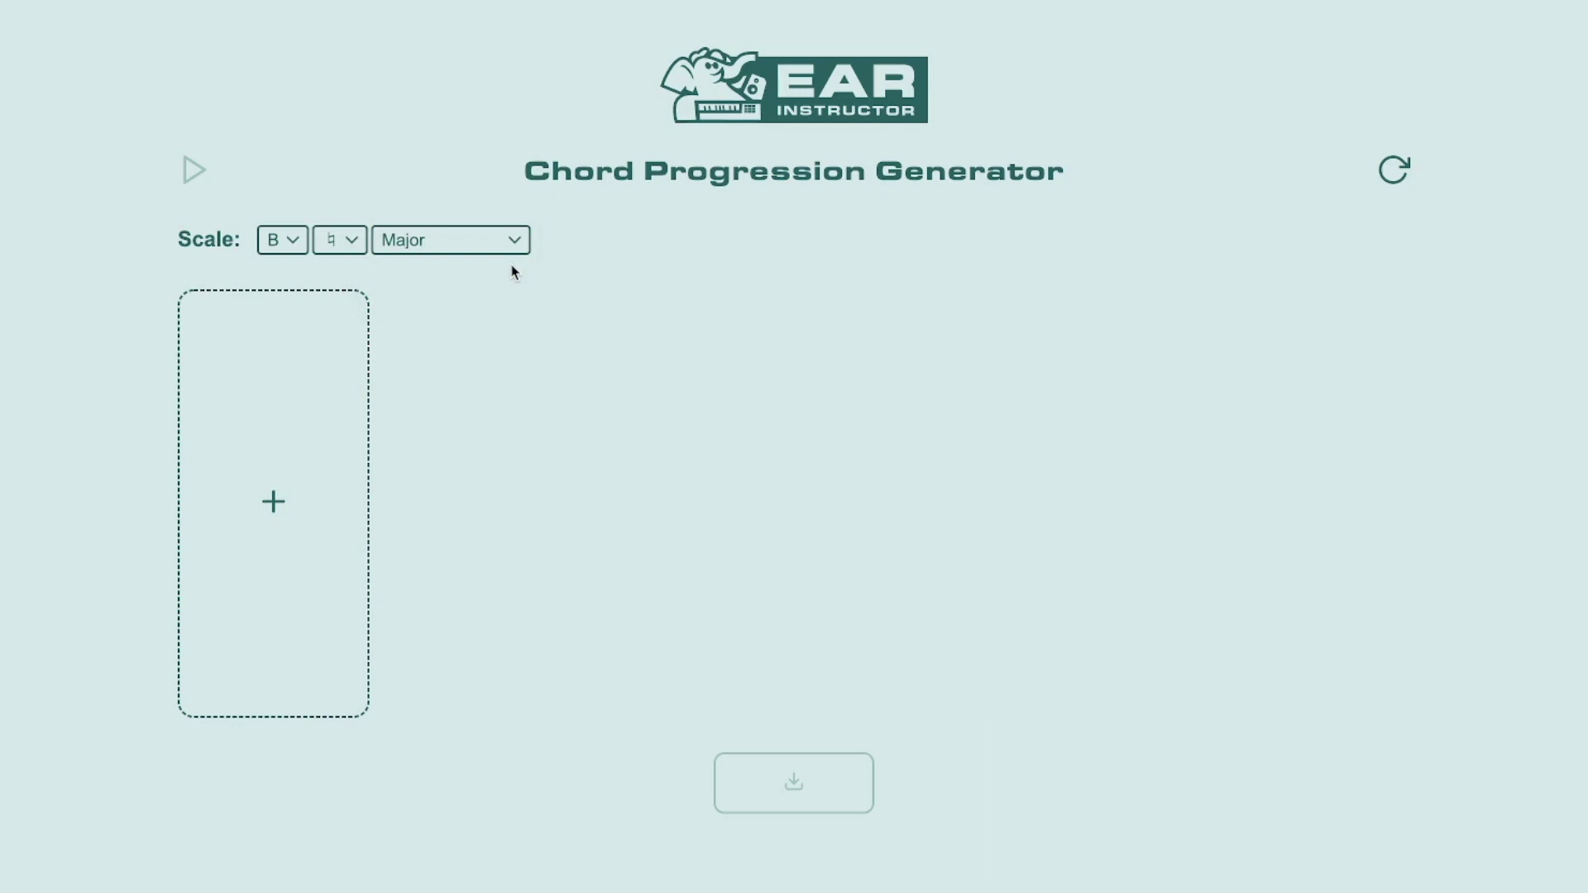
Step: Add the I chord as the first chord and open the chord choices for the second slot
{"action": "left_click", "coordinate": [302, 476]}
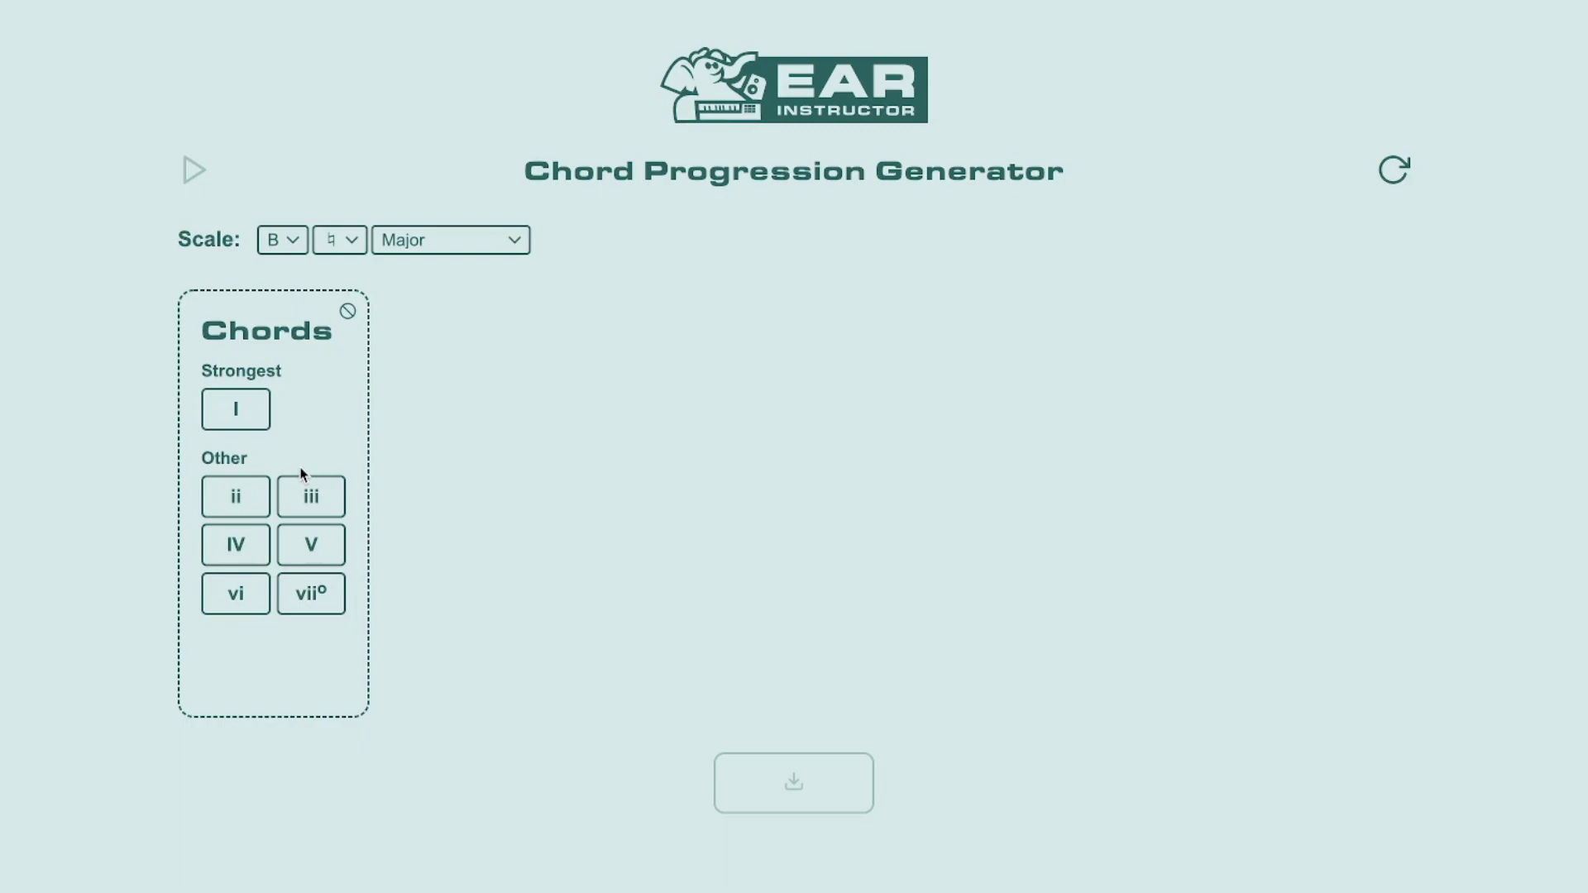
{"action": "left_click", "coordinate": [250, 425]}
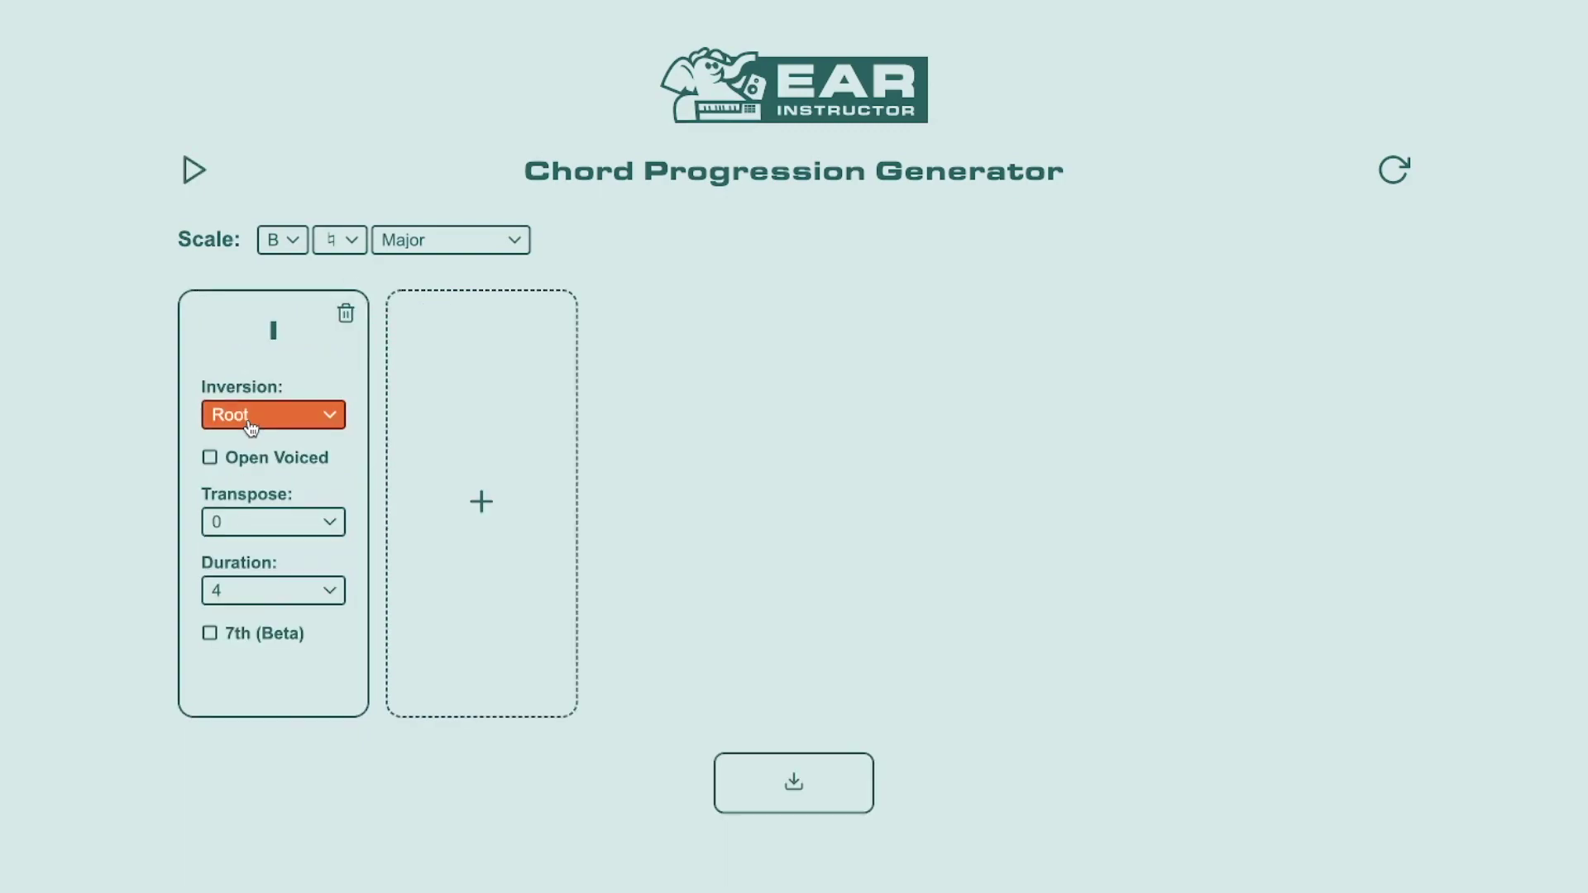
{"action": "left_click", "coordinate": [518, 467]}
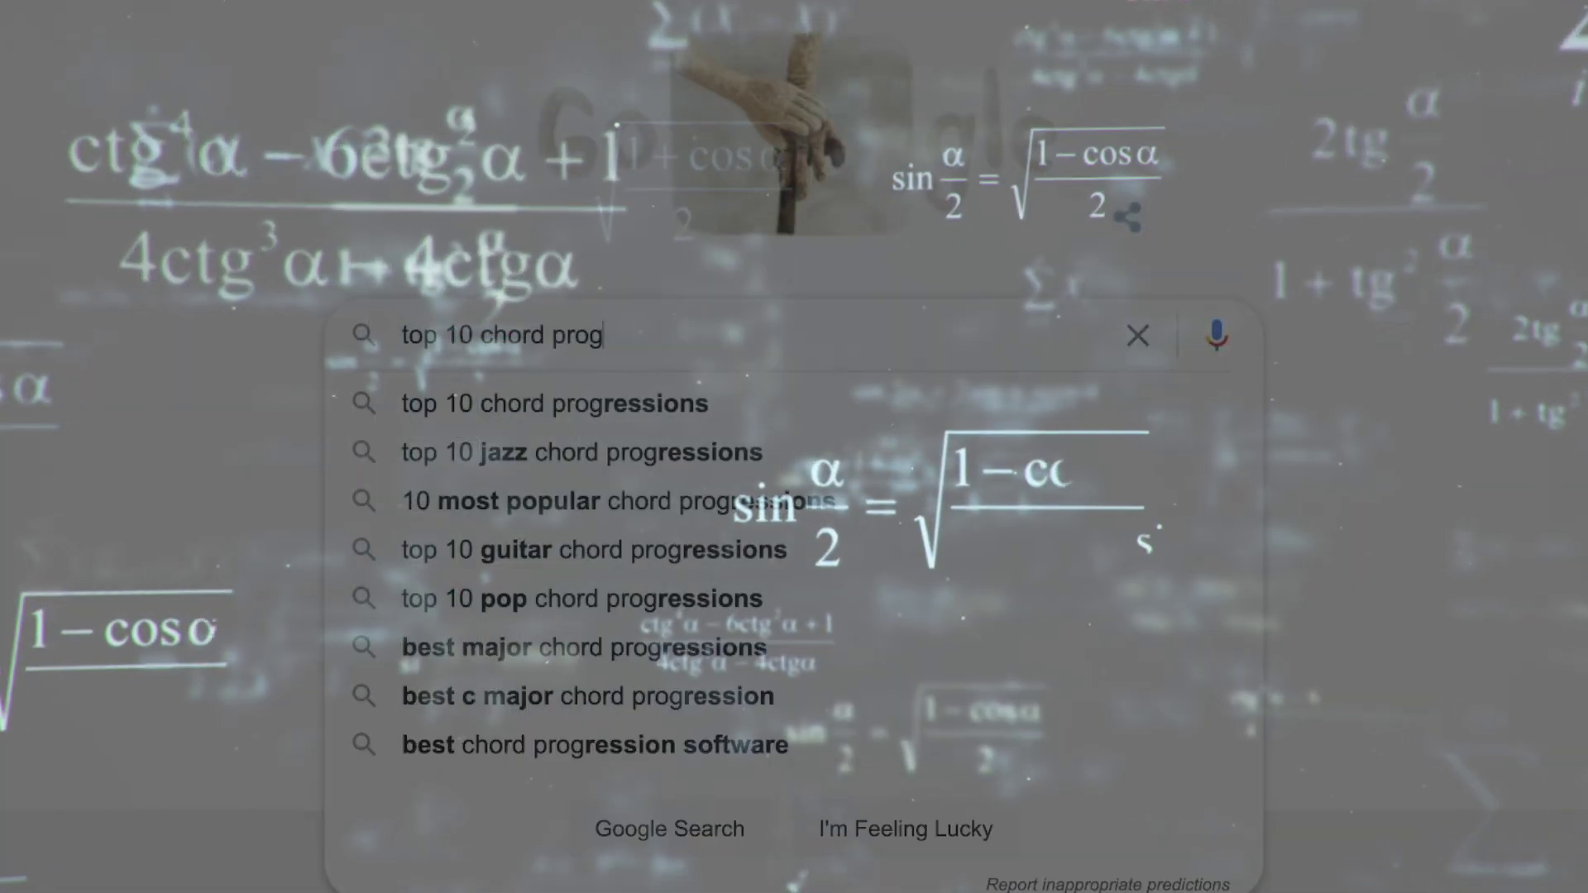
Step: In Google, enter the search query "top 10 chord progressions for getting signed to a label"
{"action": "type", "text": "ressions for ge"}
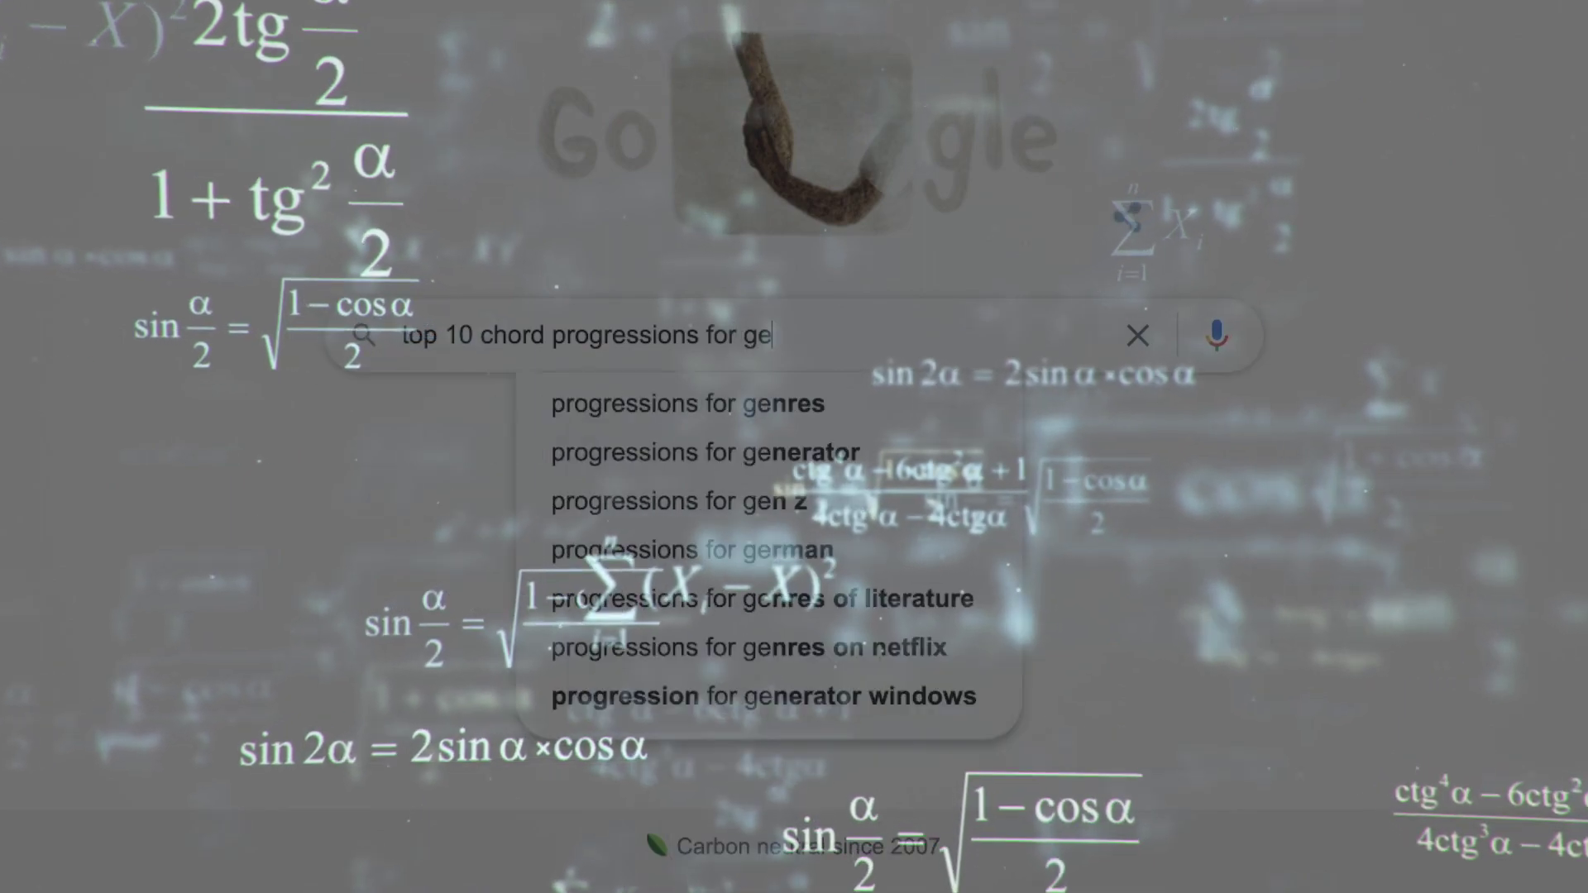
{"action": "type", "text": "tting signed to a"}
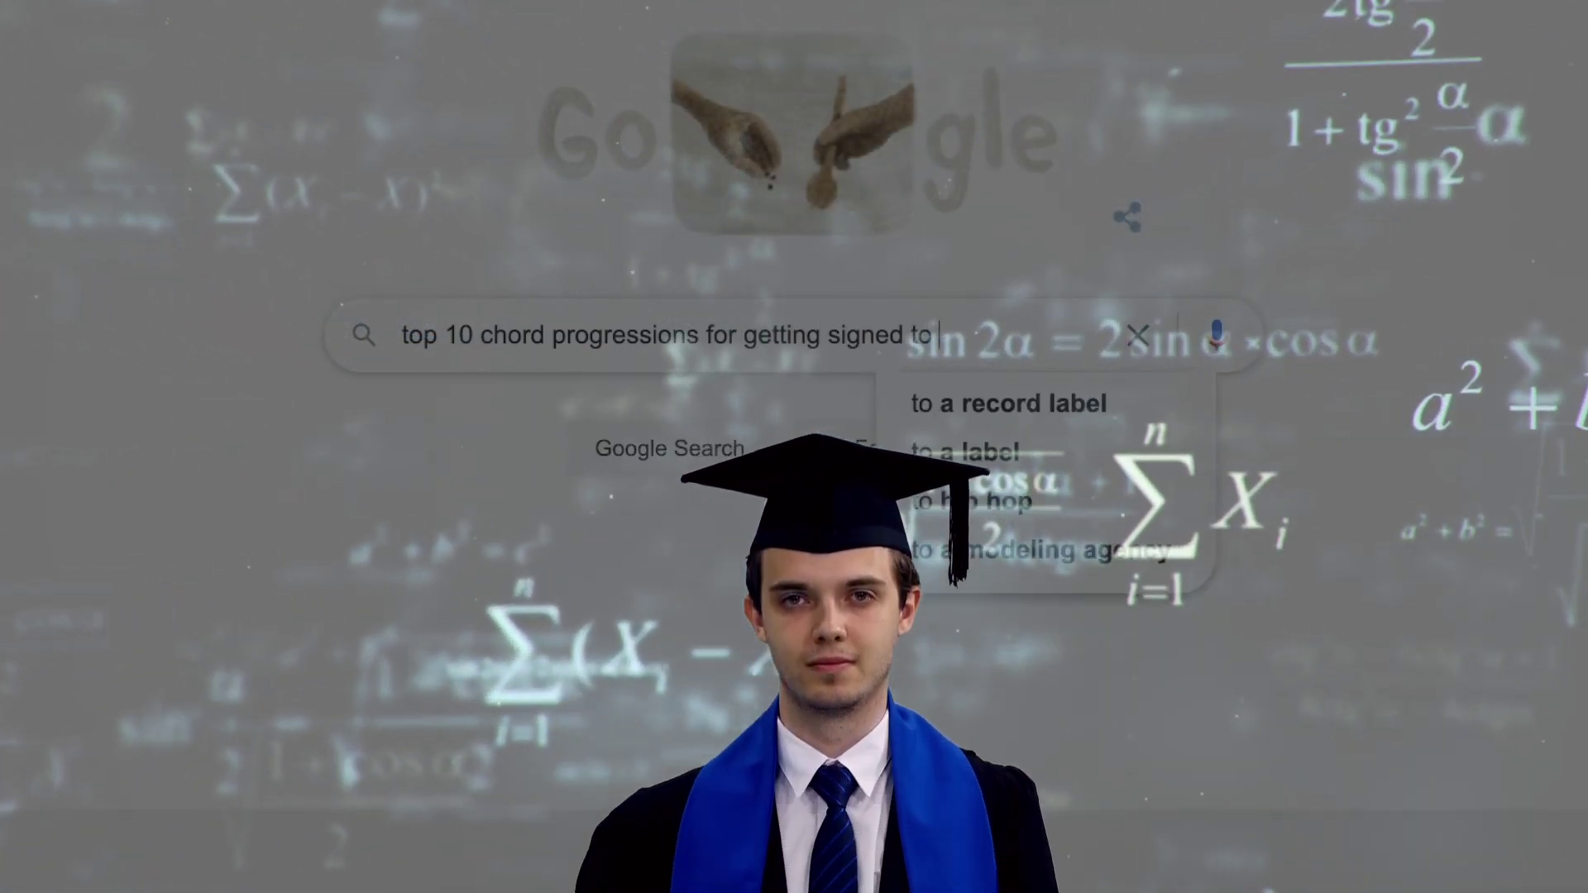
{"action": "type", "text": " labell"}
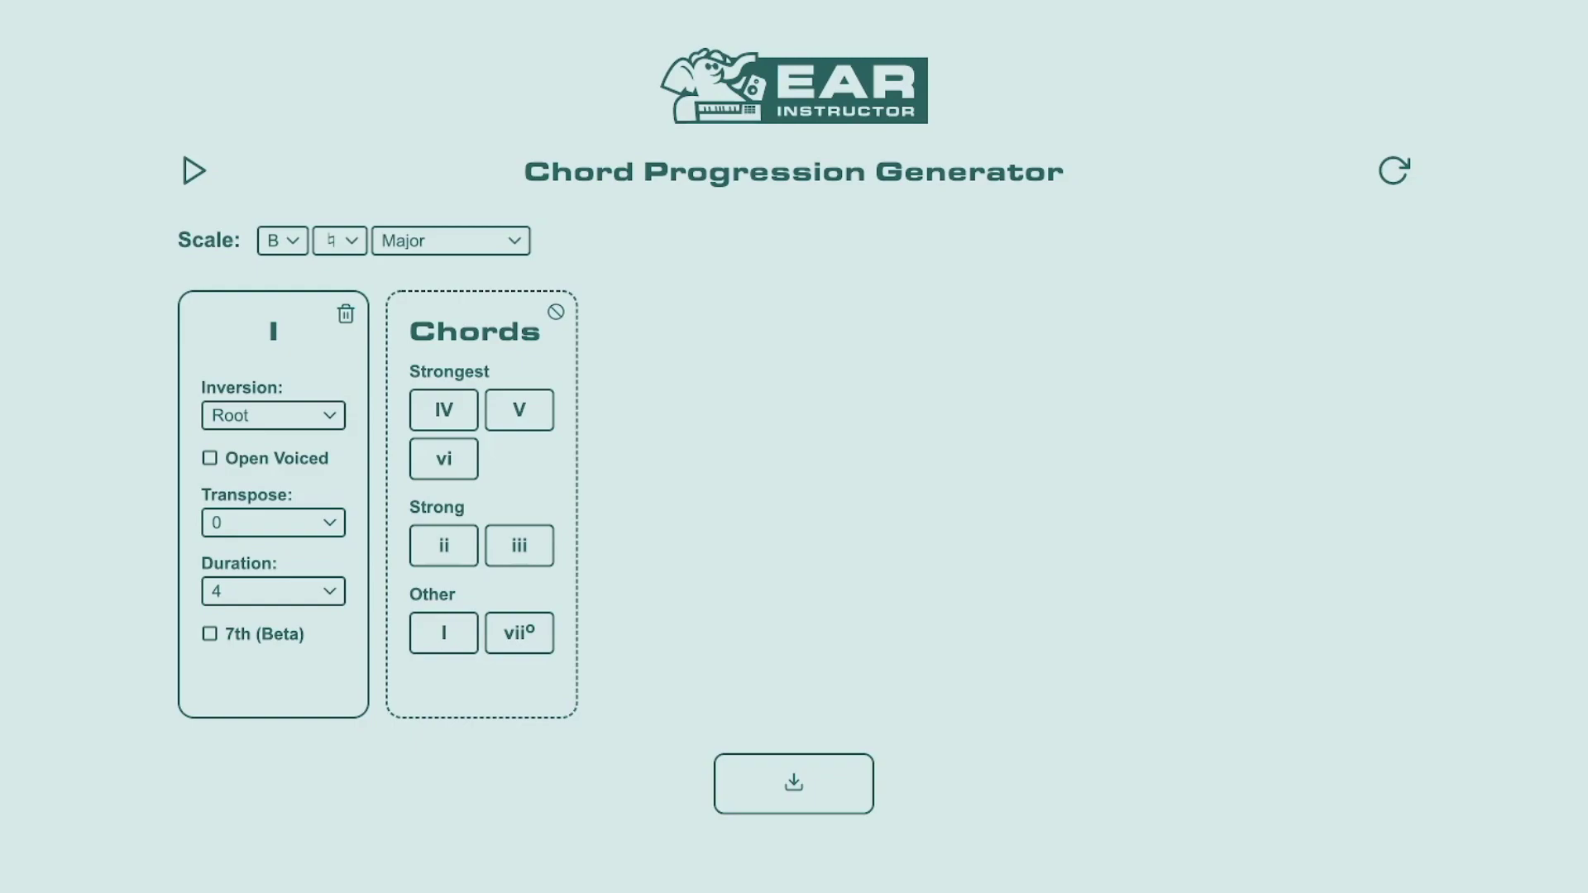
Step: Try the IV chord as the second chord in the chord generator, view its alternatives and delete it
{"action": "left_click", "coordinate": [465, 421]}
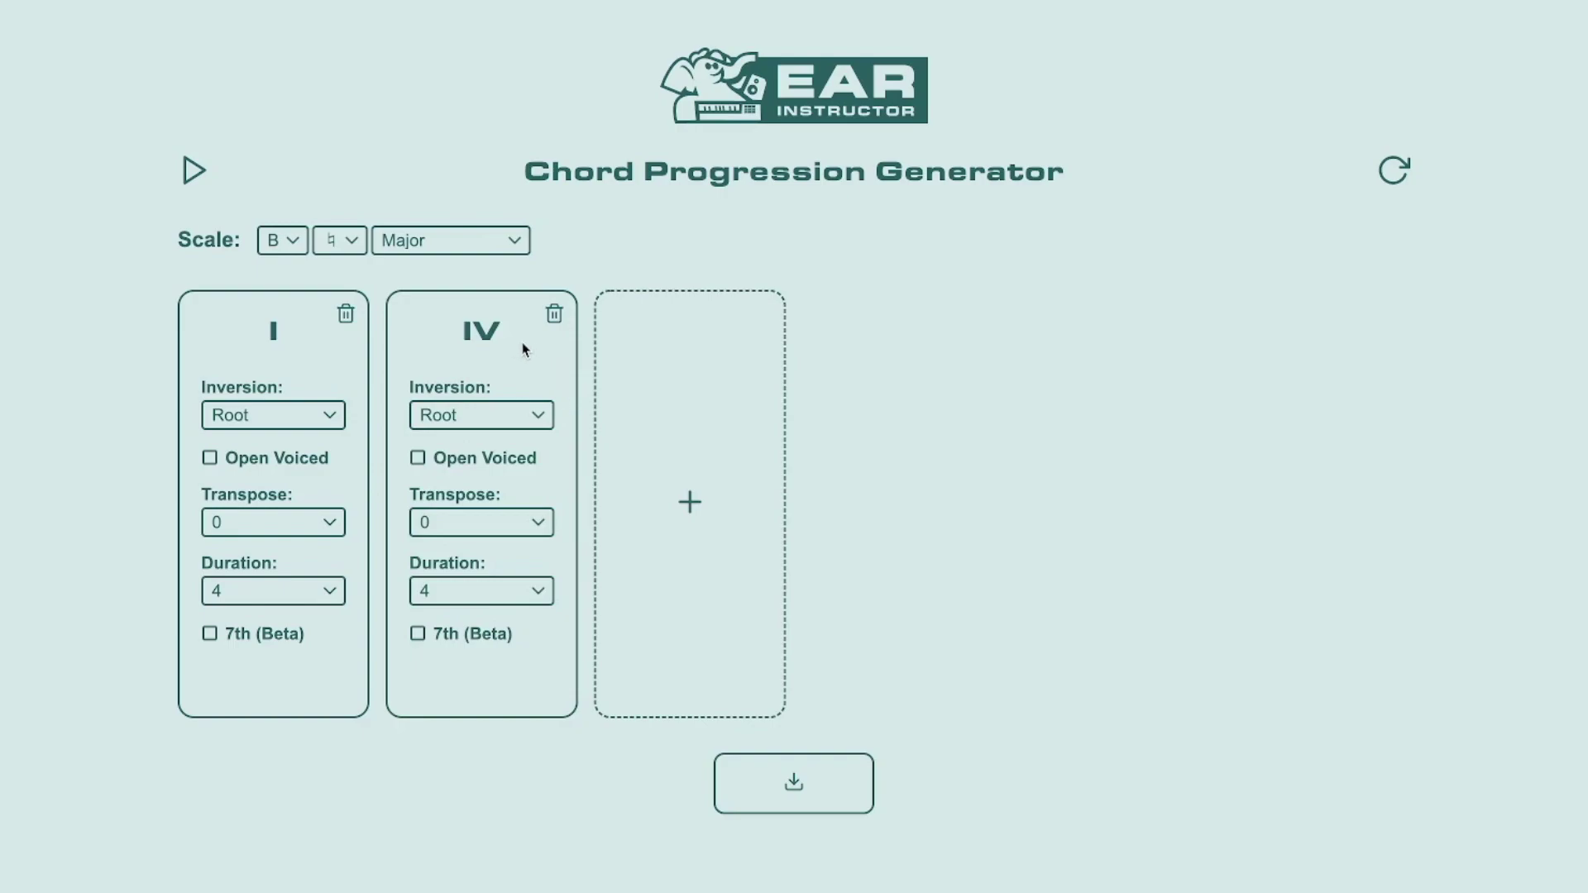
{"action": "left_click", "coordinate": [492, 339]}
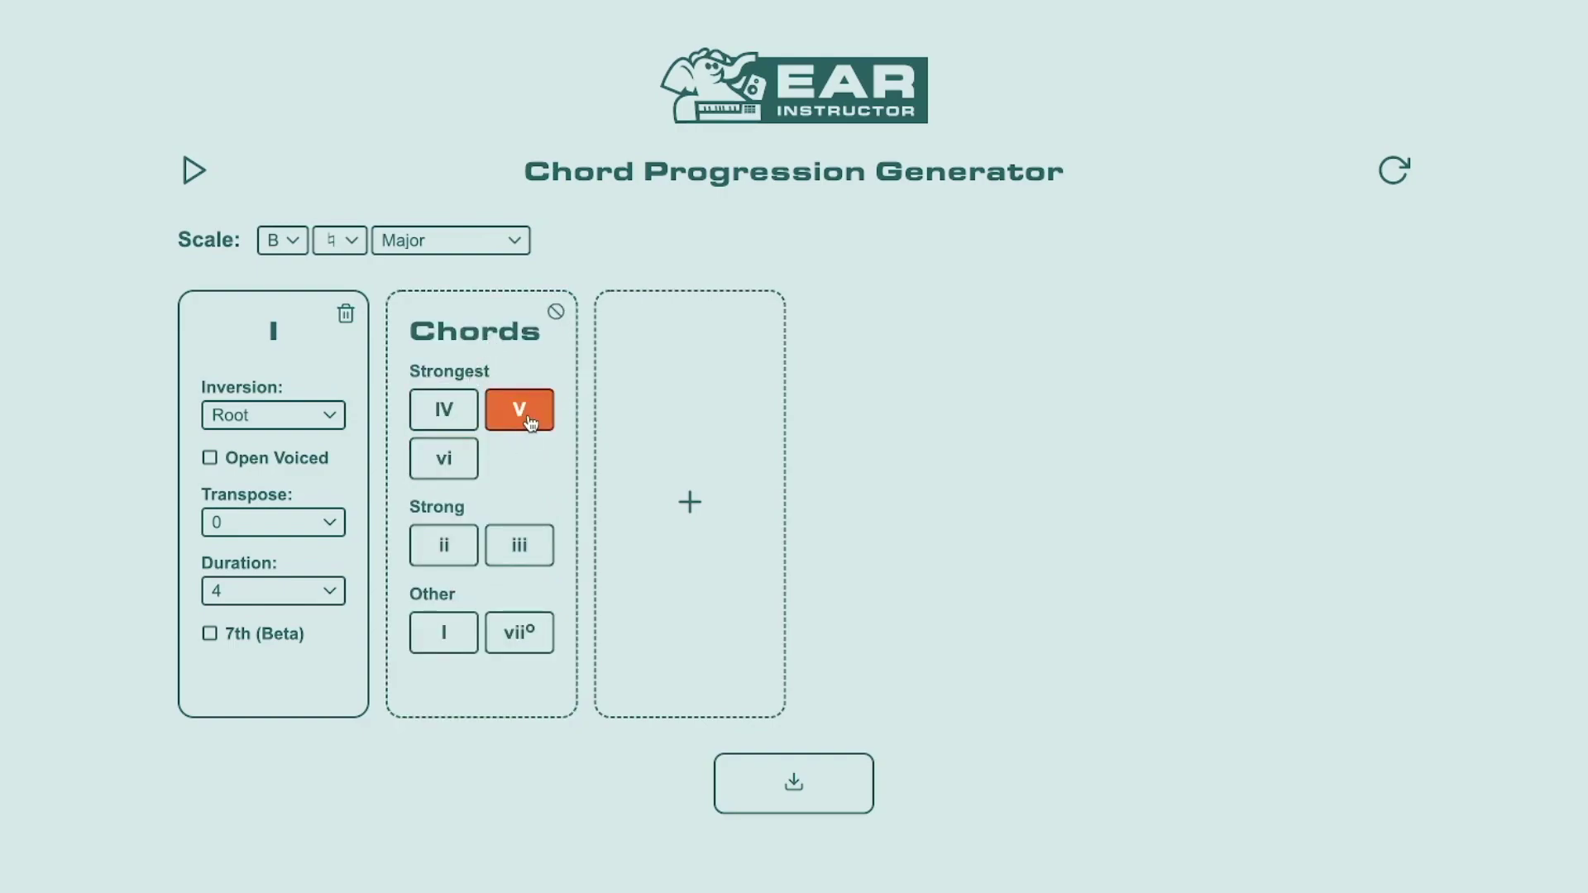
{"action": "left_click", "coordinate": [557, 314]}
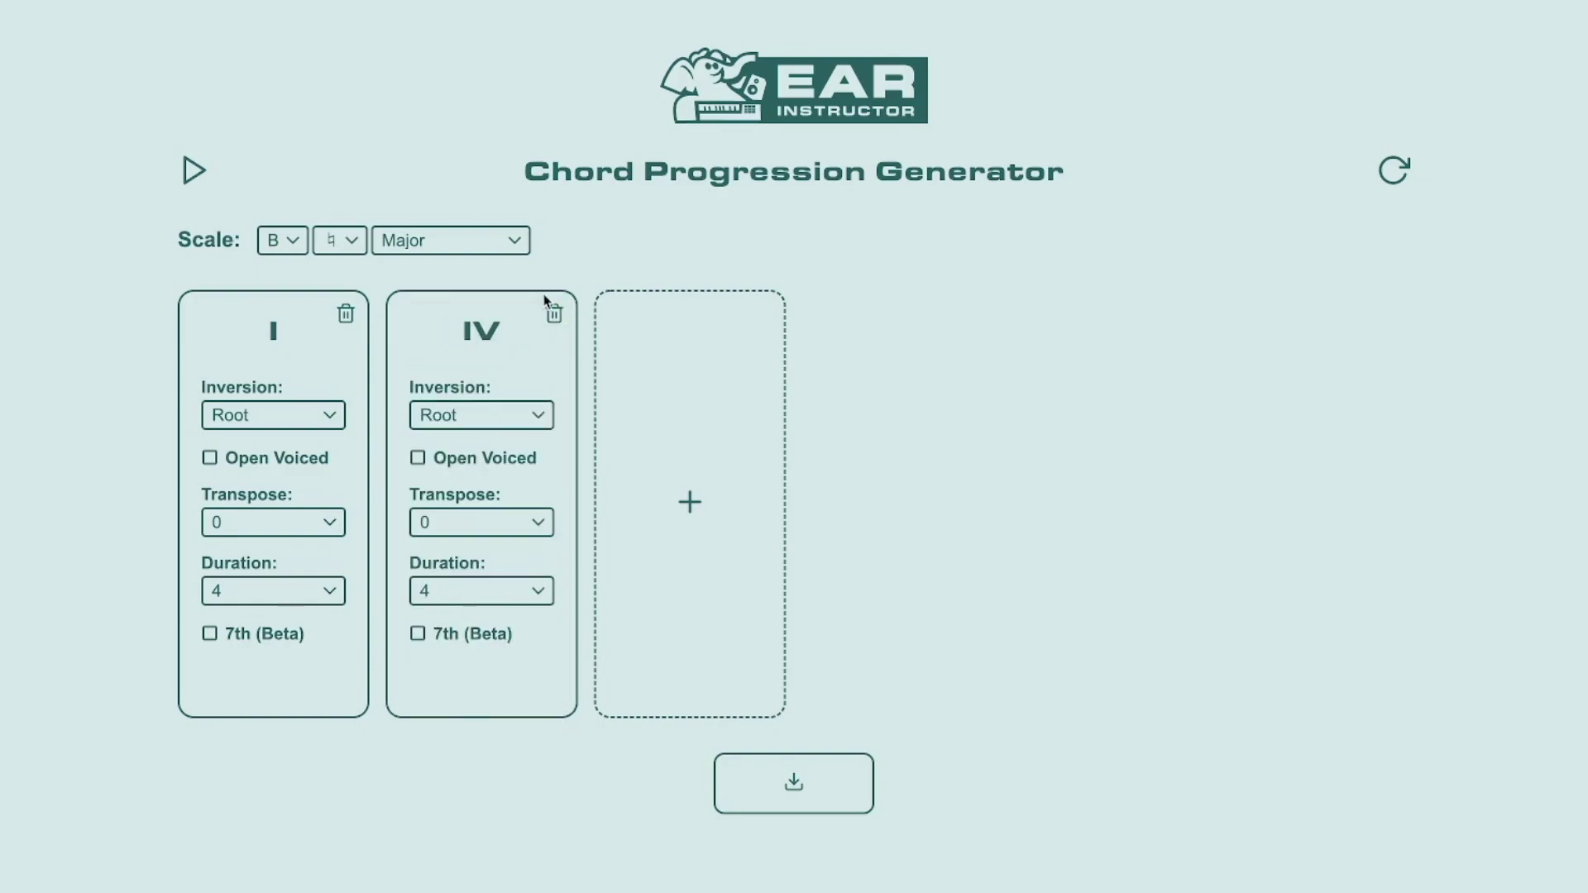
{"action": "left_click", "coordinate": [554, 314]}
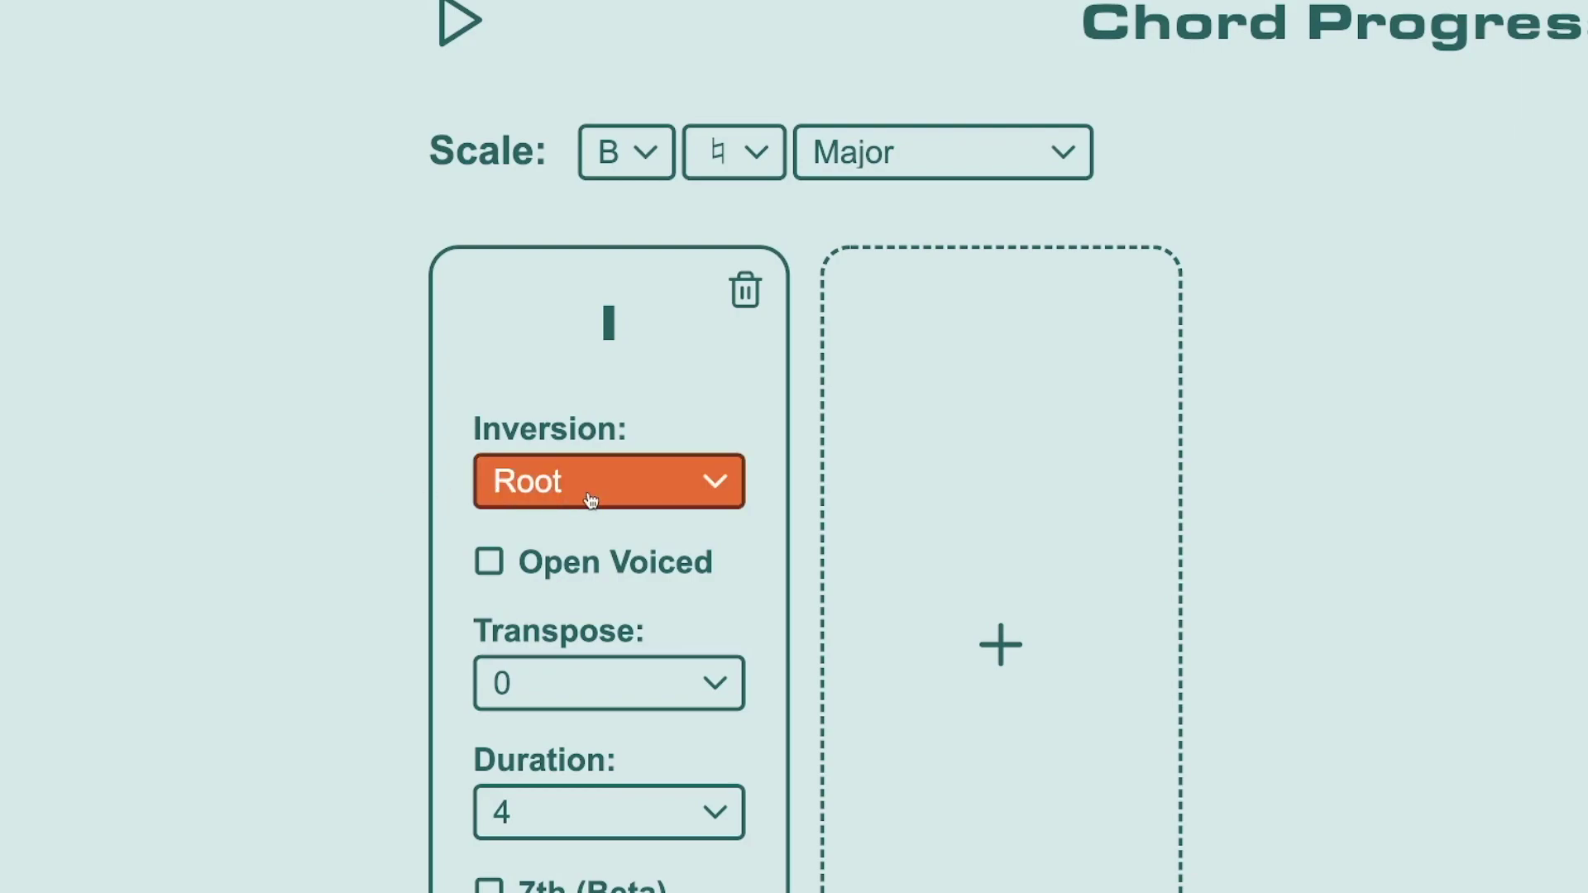
Step: Keep the I chord's inversion at Root and turn on Open Voiced for it
{"action": "left_click", "coordinate": [718, 486]}
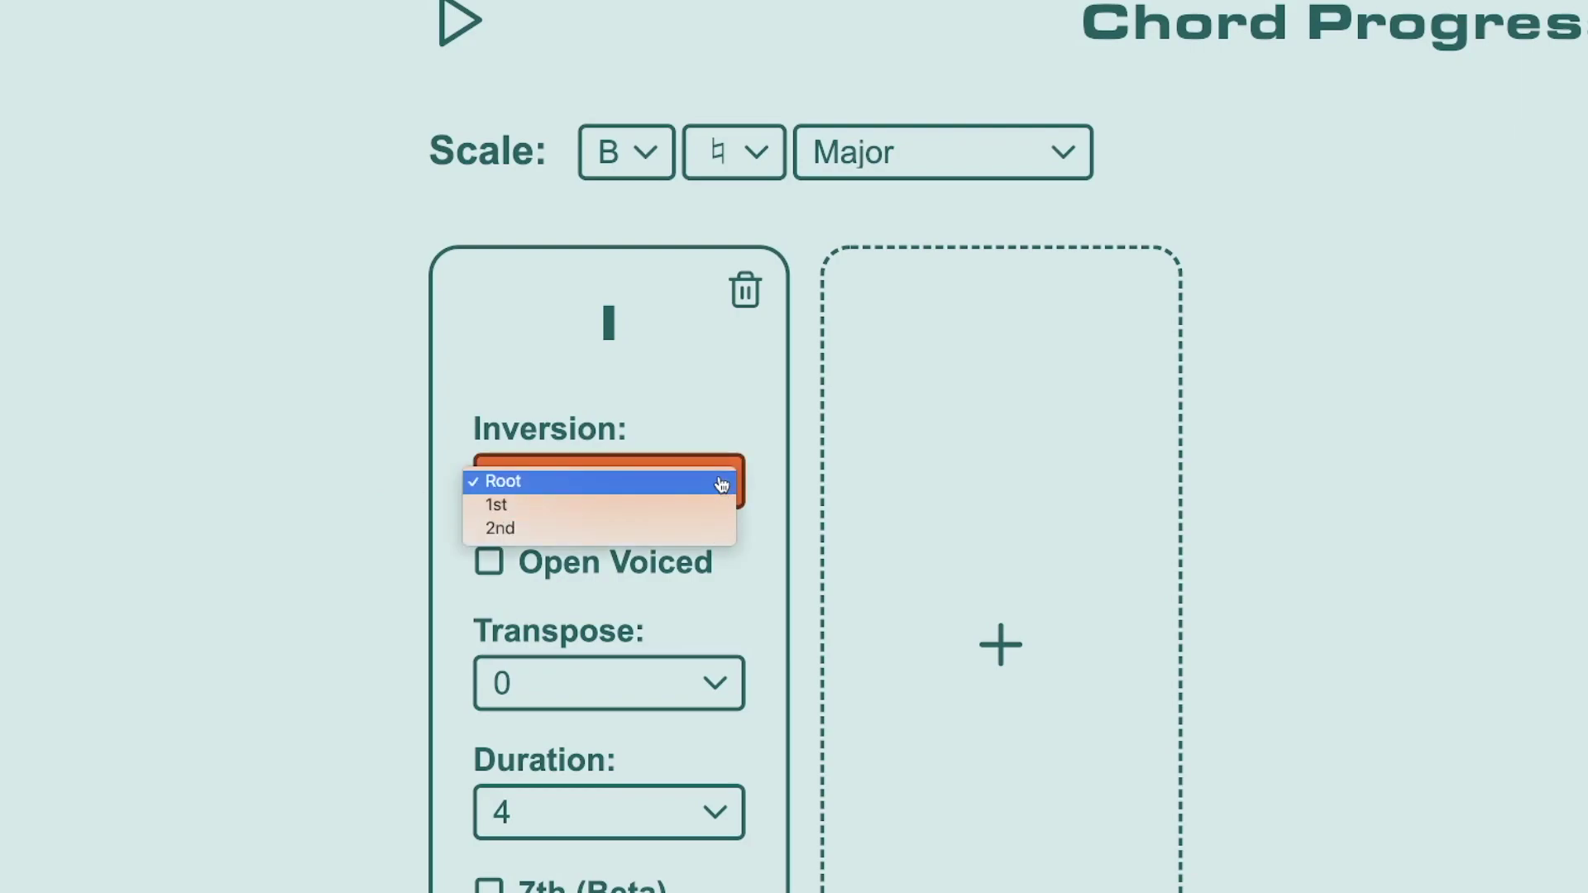
{"action": "left_click", "coordinate": [721, 485]}
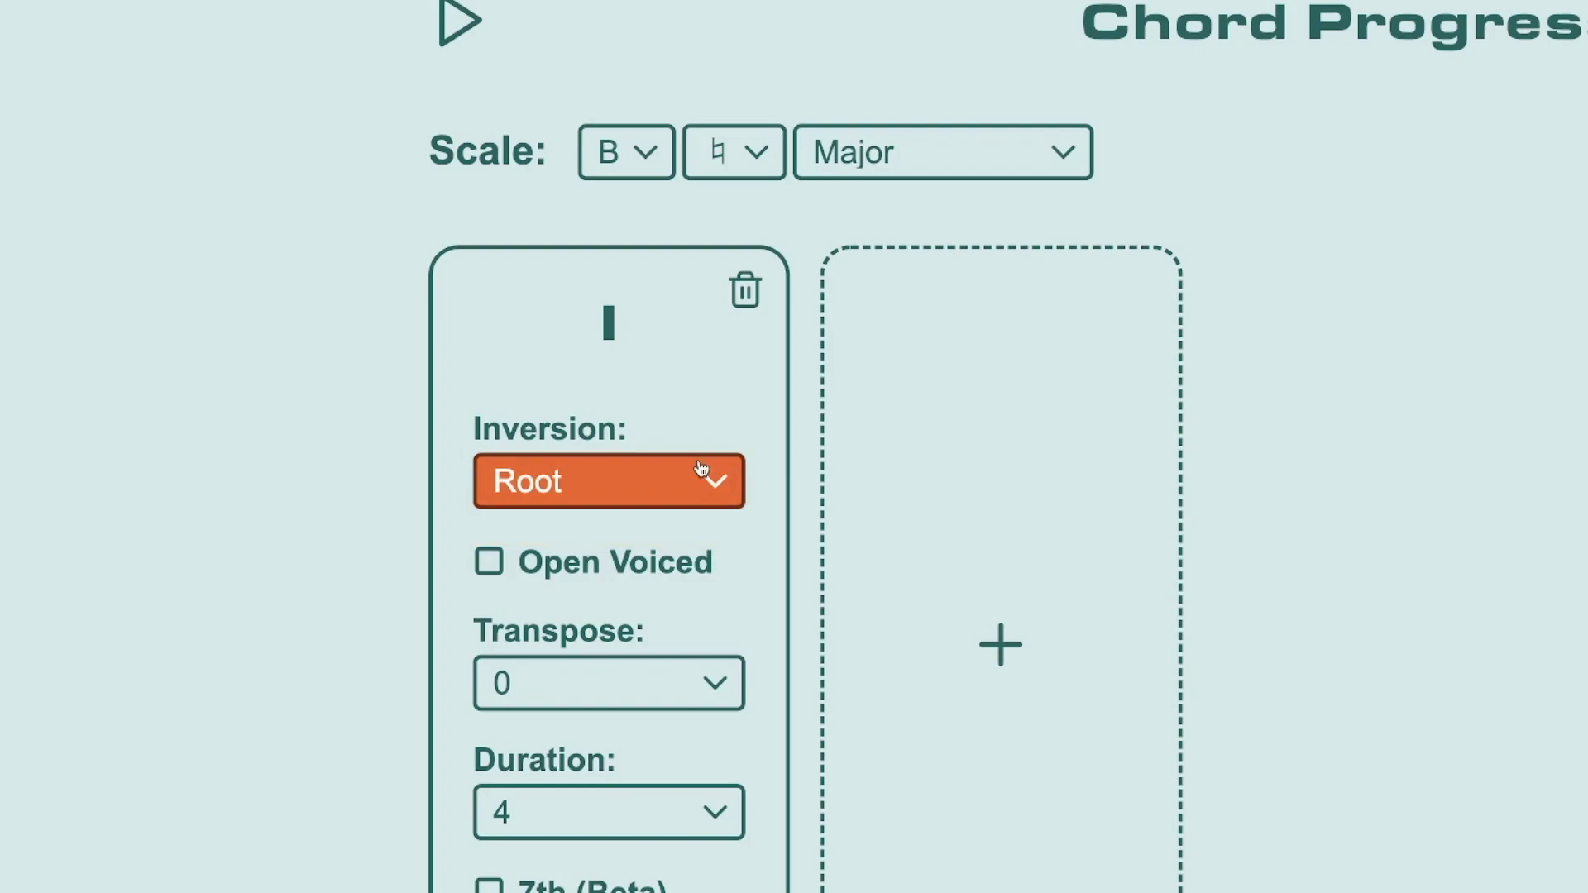
{"action": "left_click", "coordinate": [489, 566]}
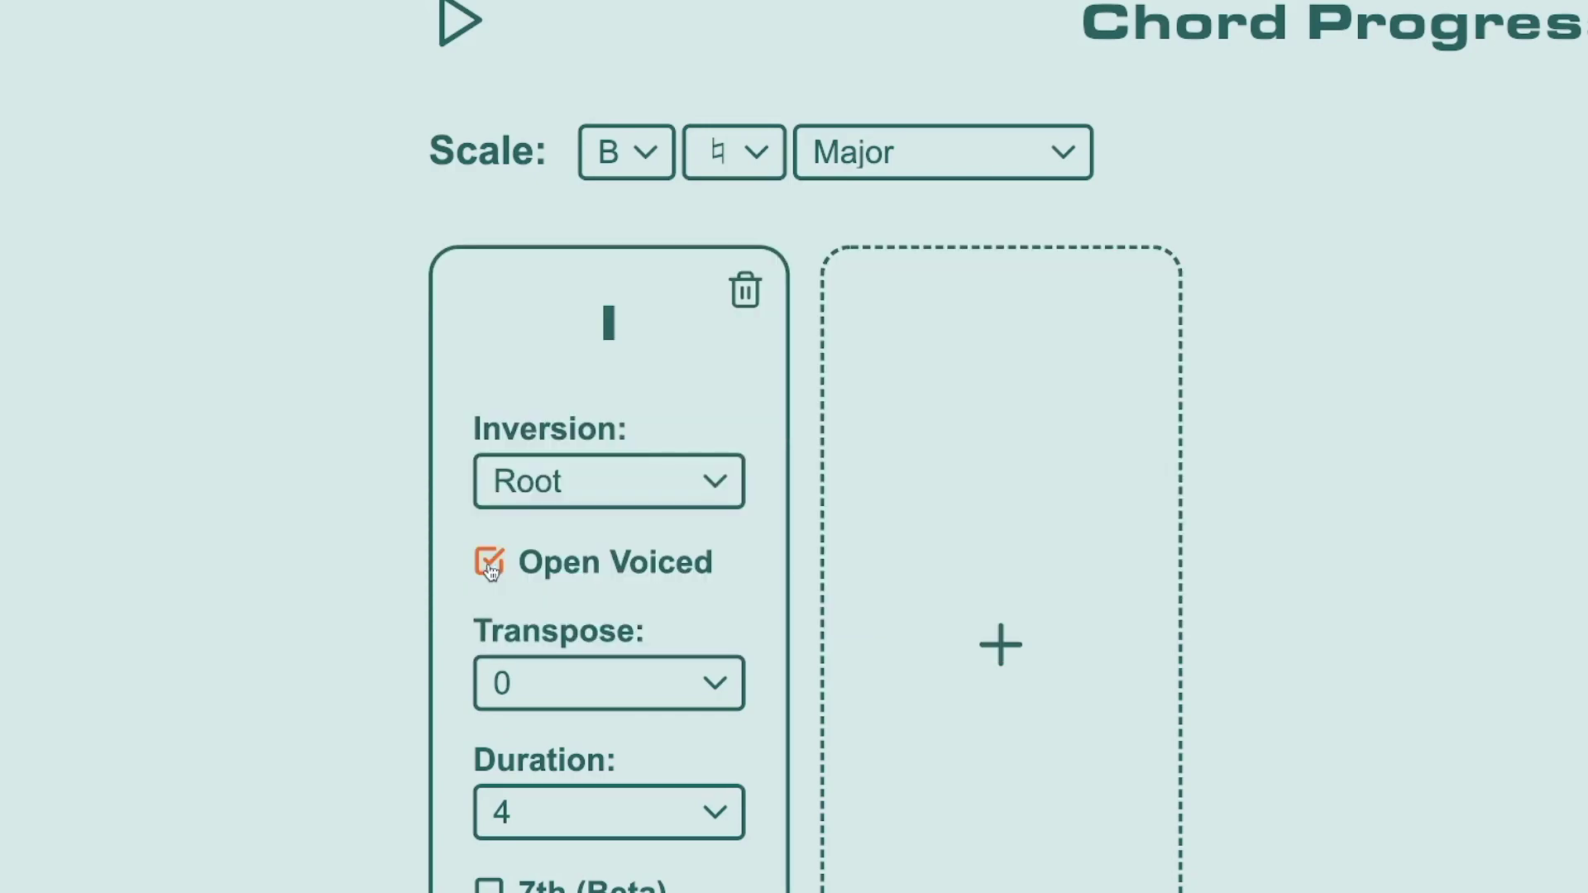
Step: Turn off Open Voiced for the I chord, then try transposing it by -1 and set Transpose back to 0
{"action": "left_click", "coordinate": [490, 569]}
{"action": "scroll", "coordinate": [755, 609], "scroll_direction": "down", "scroll_amount": 1}
{"action": "left_click", "coordinate": [706, 617]}
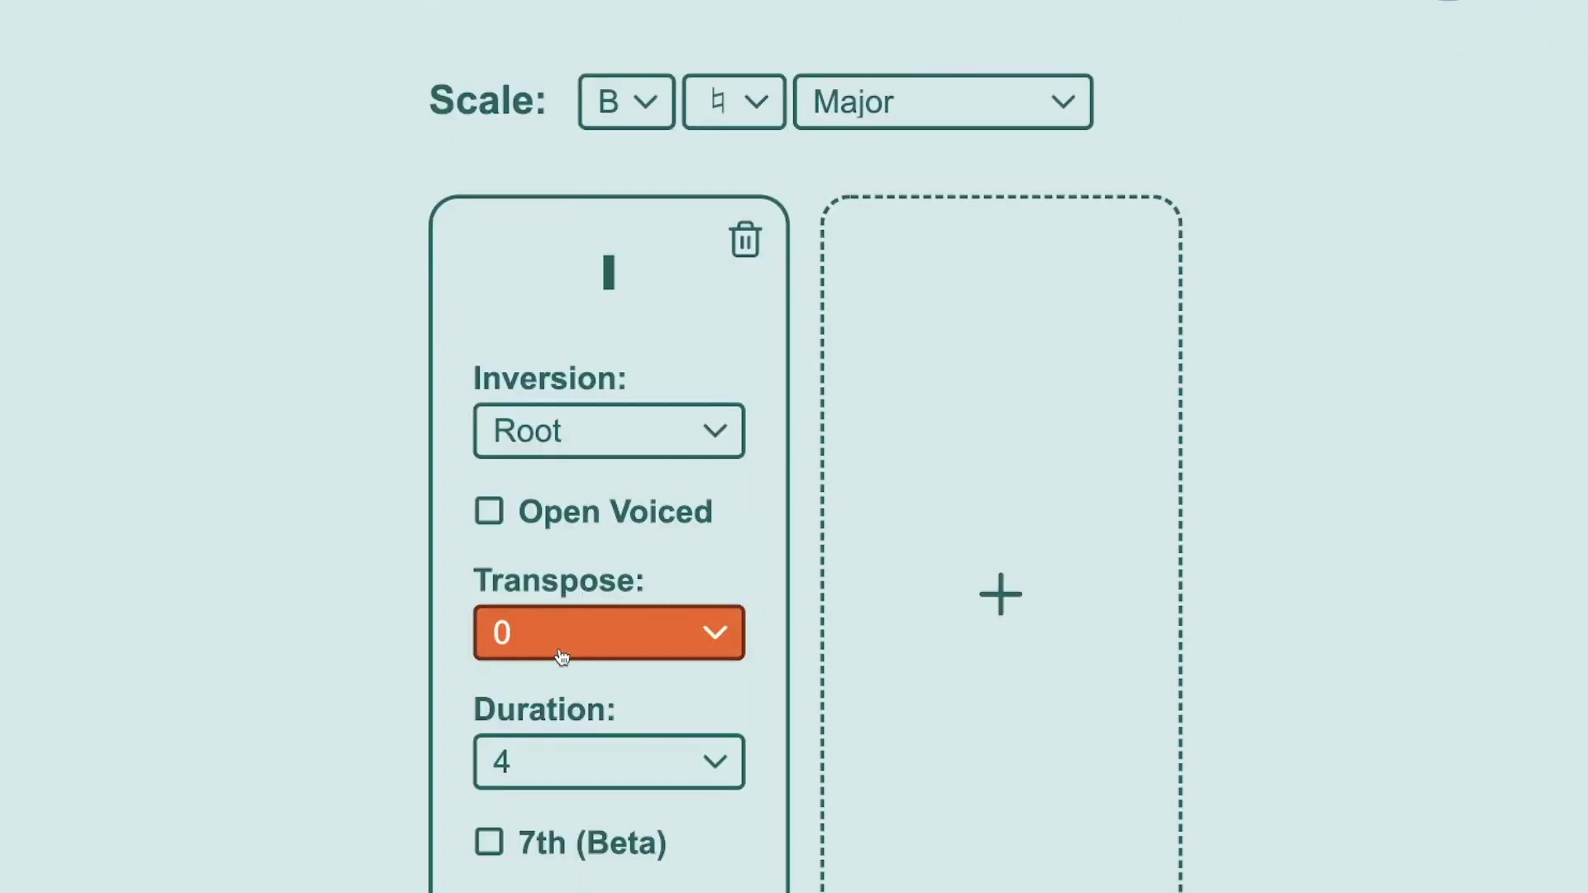
{"action": "left_click", "coordinate": [710, 638]}
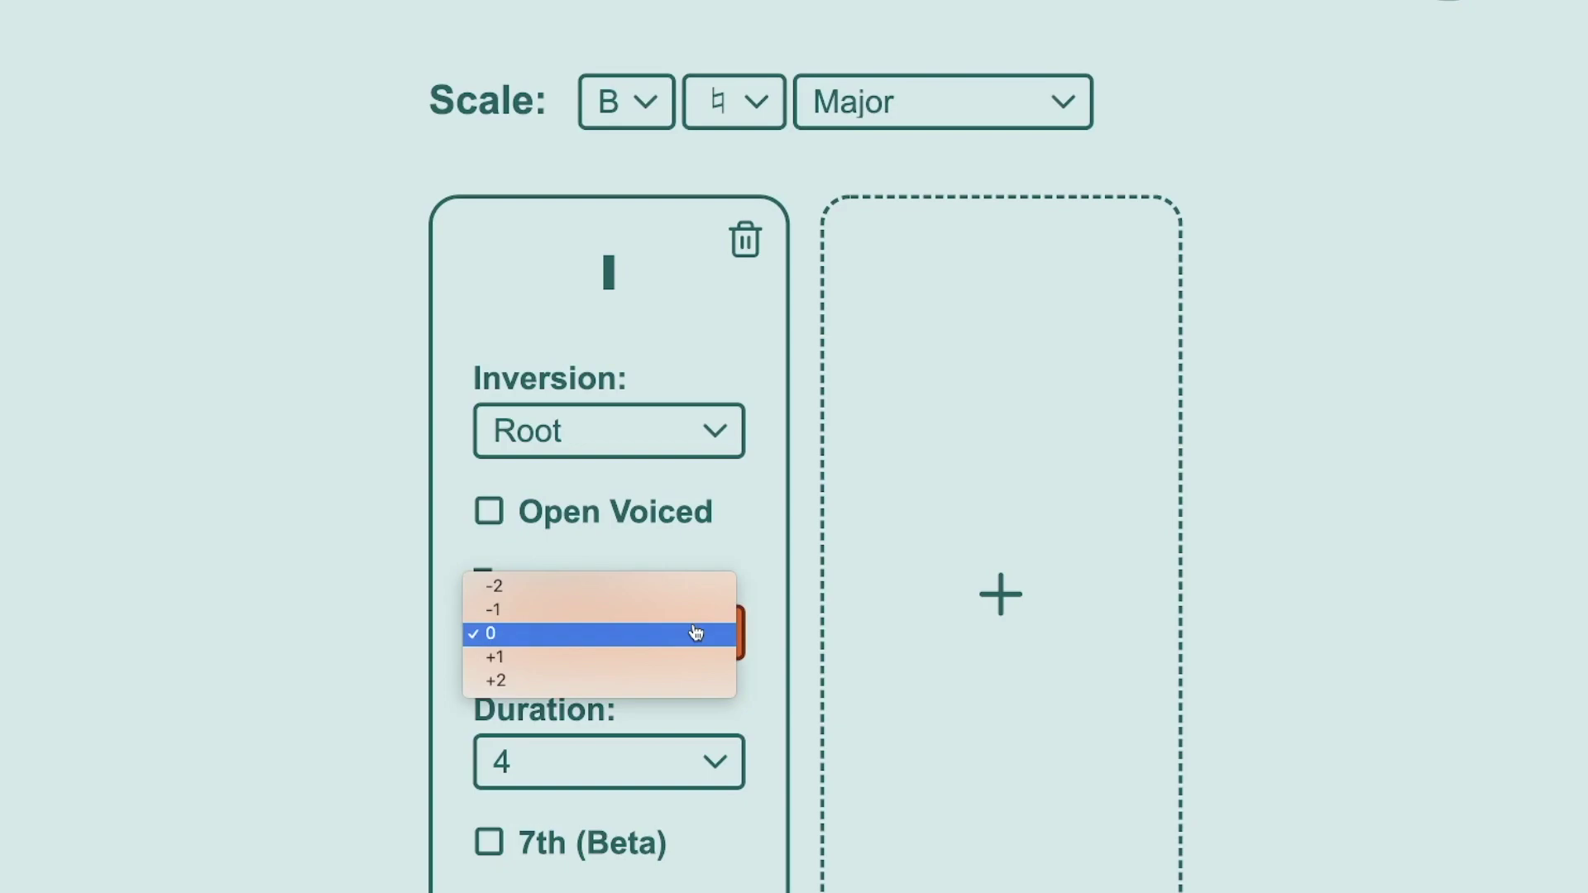
{"action": "left_click", "coordinate": [687, 627]}
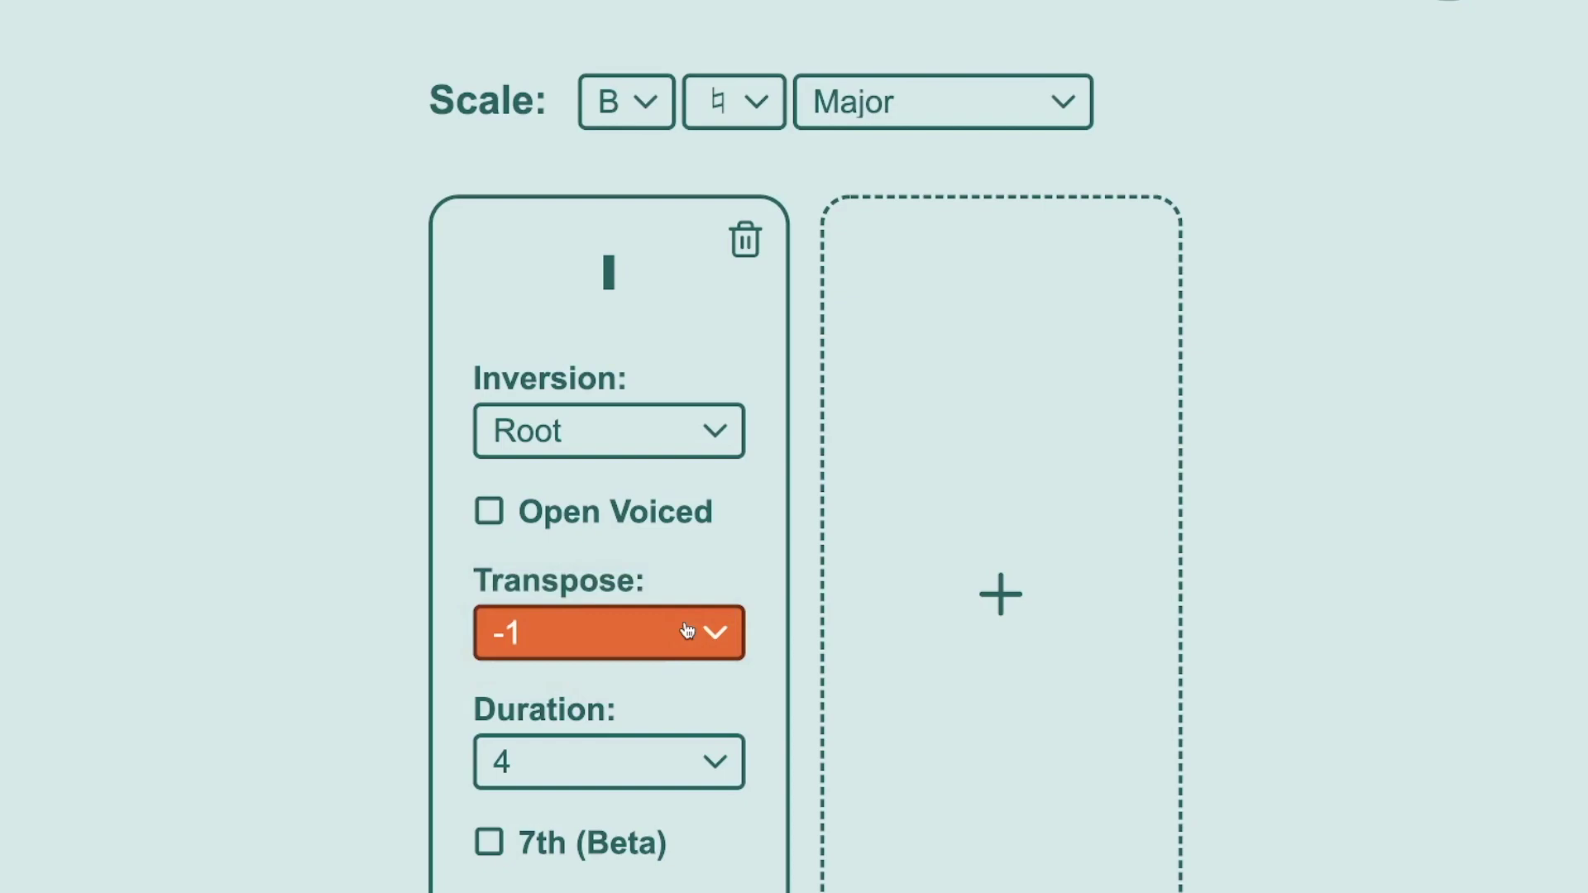
{"action": "key", "text": "Down"}
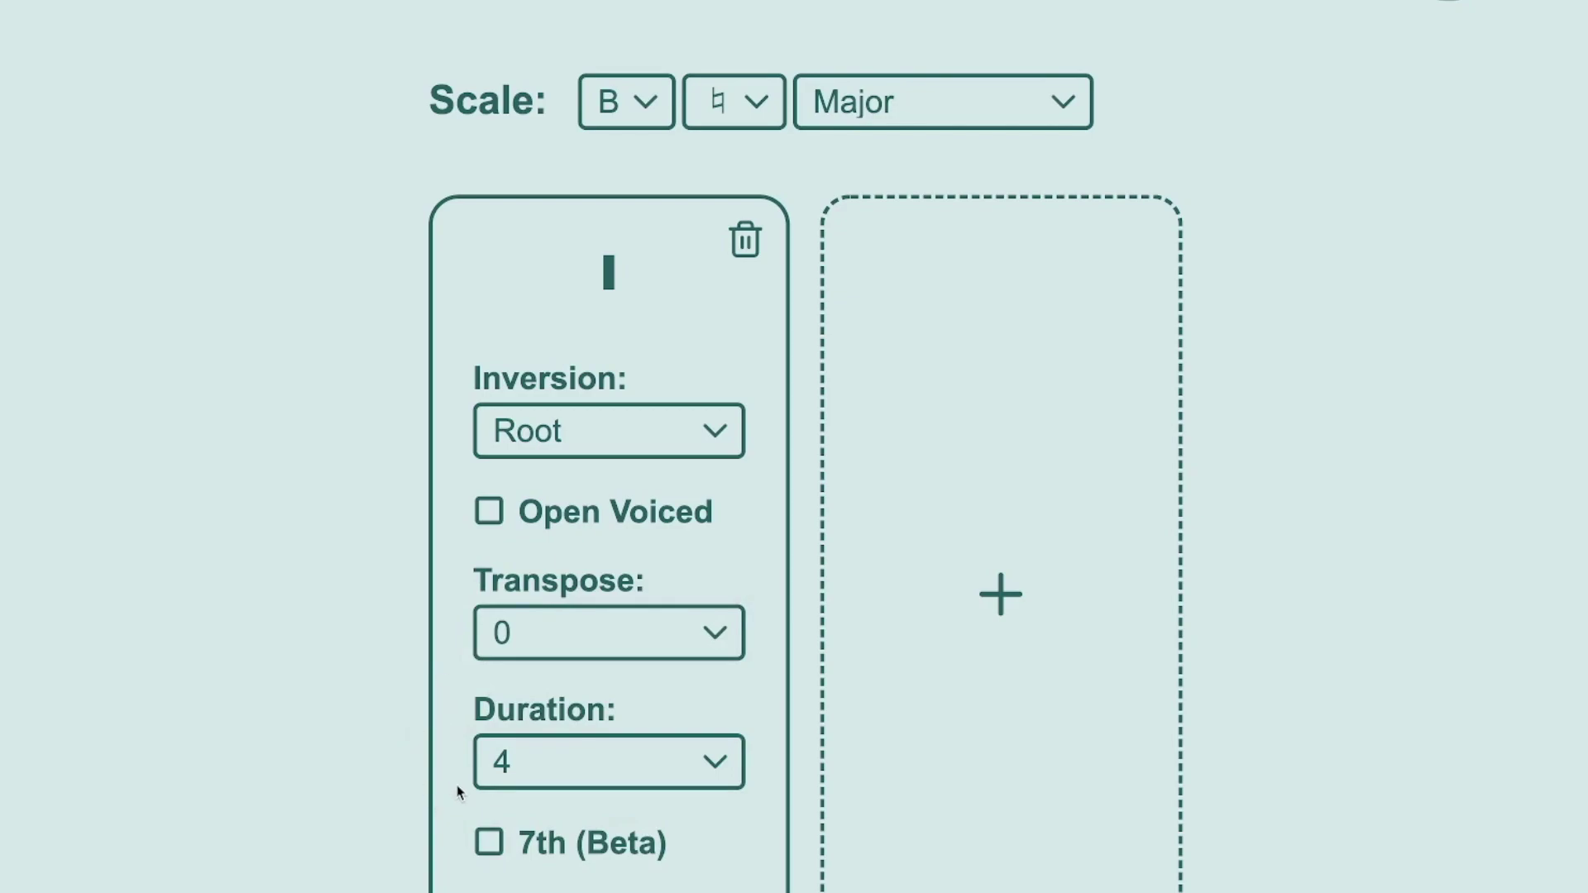
Step: Keep the I chord's duration at 4 and turn on its 7th and 9th extensions
{"action": "left_click", "coordinate": [731, 764]}
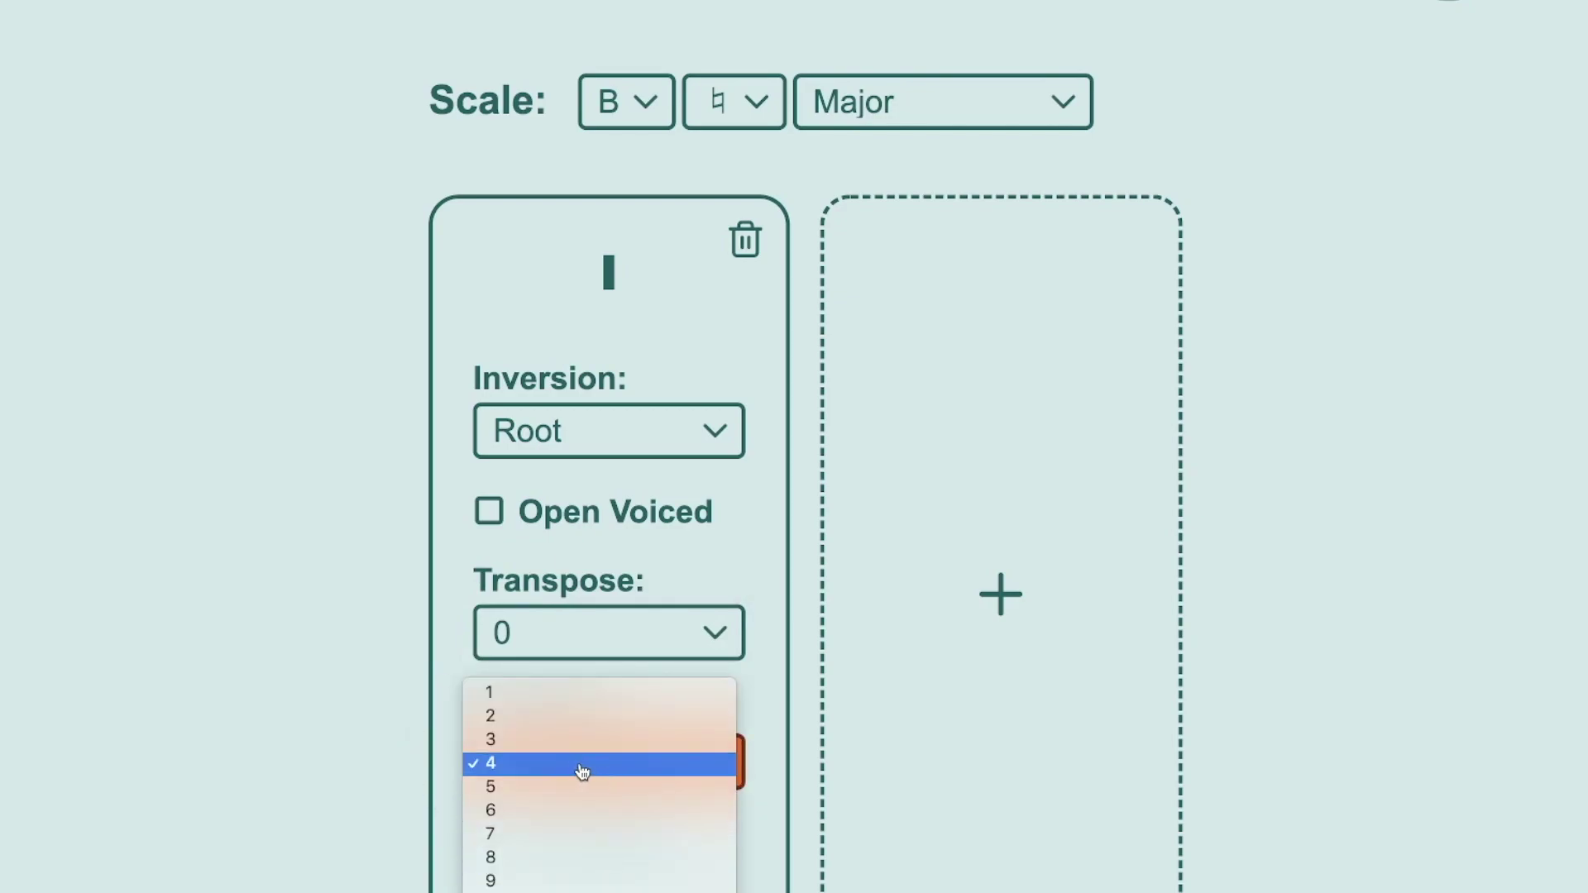
{"action": "left_click", "coordinate": [497, 764]}
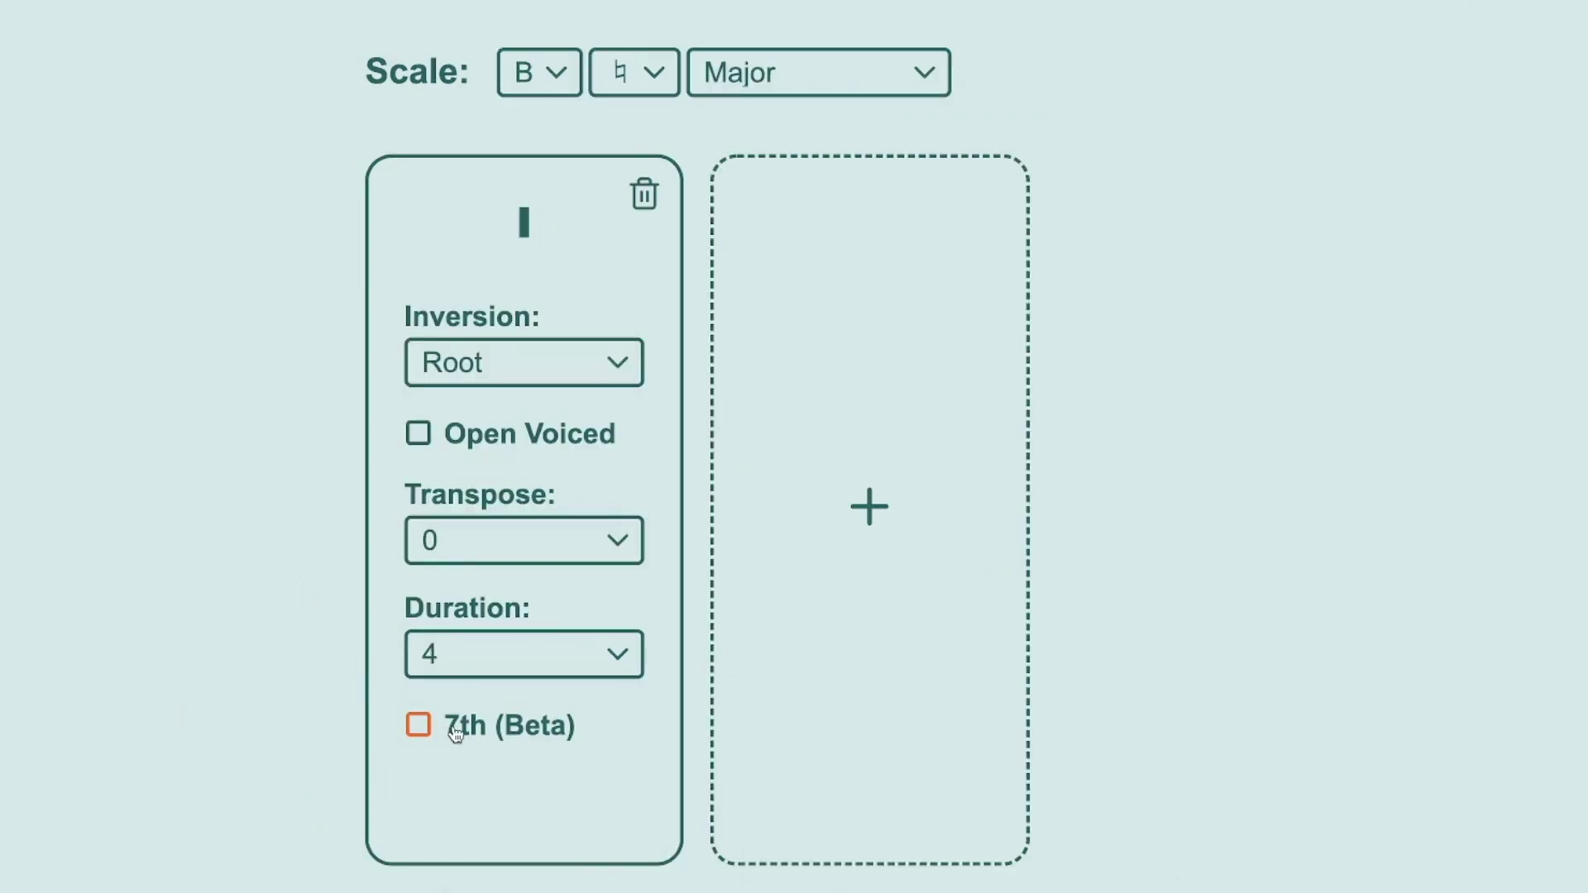
{"action": "left_click", "coordinate": [496, 734]}
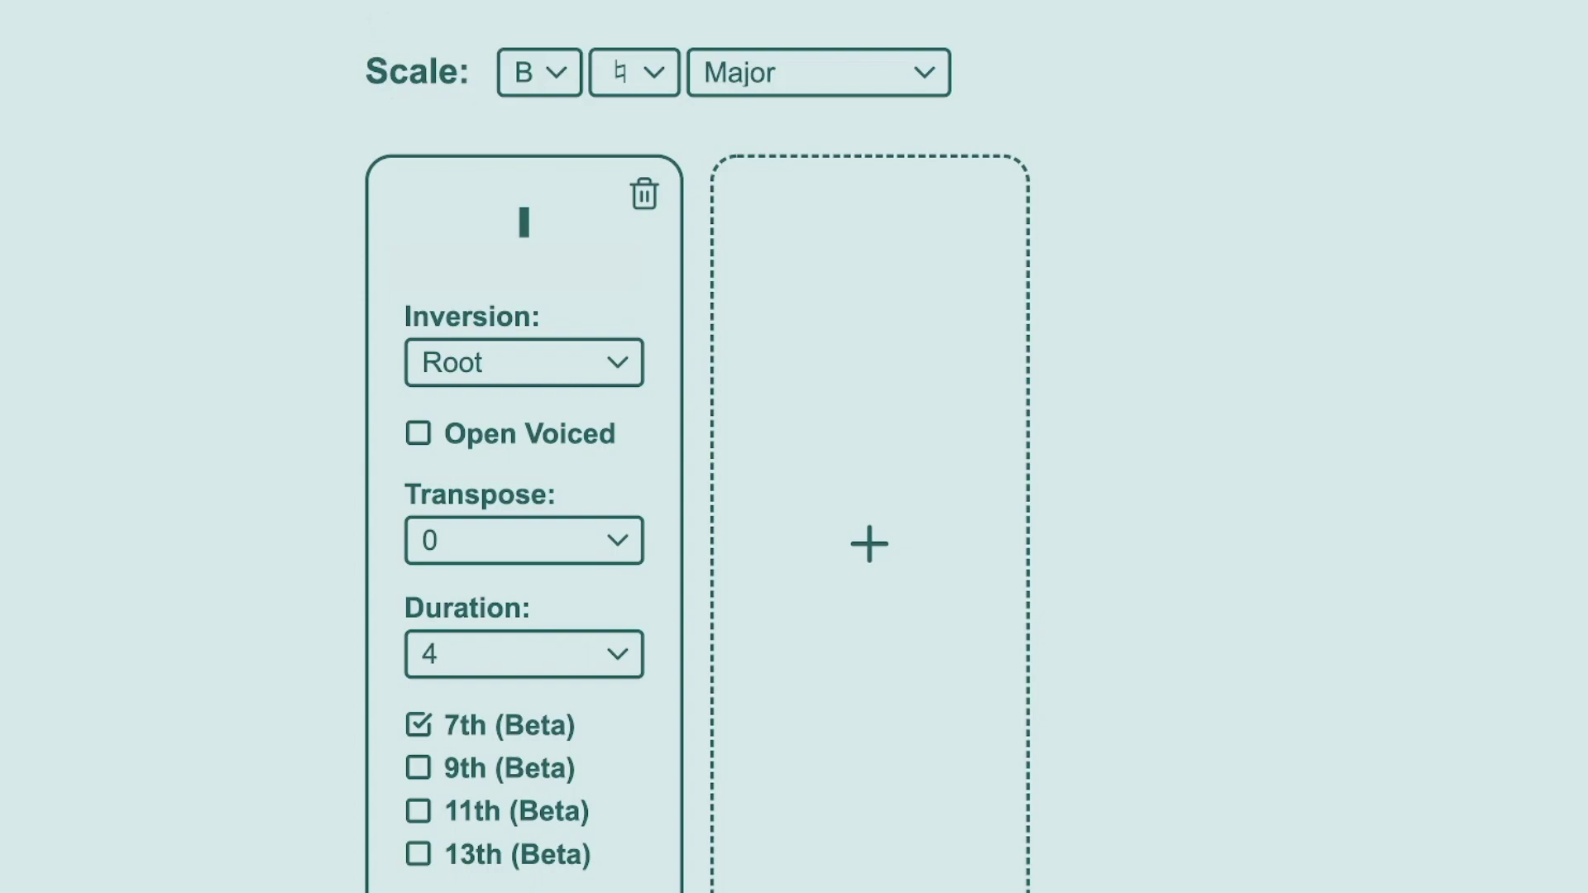
{"action": "left_click", "coordinate": [495, 769]}
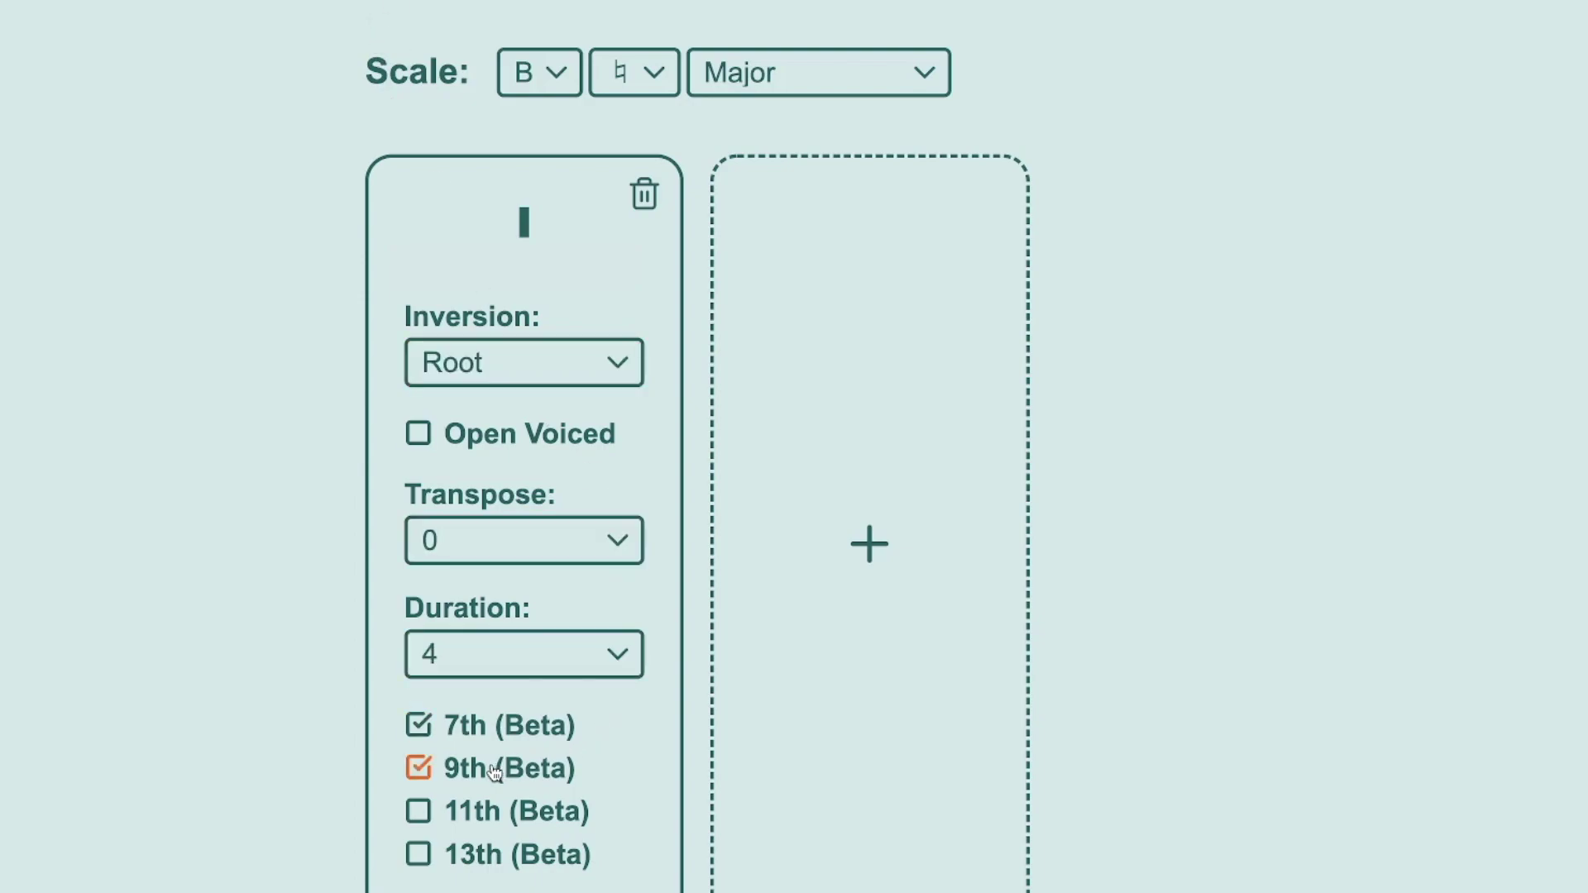